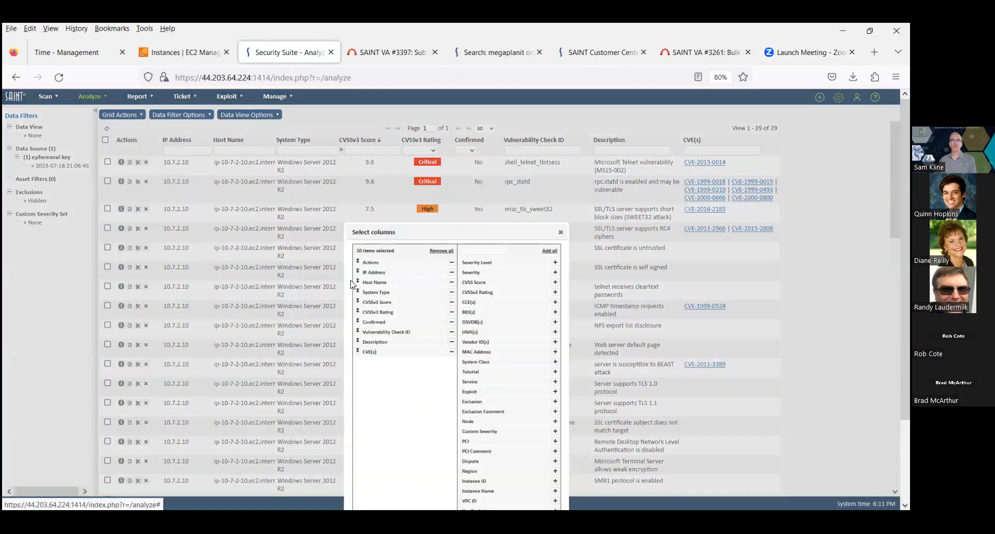
Add the EPSS column to the vulnerability grid's selected columns
{"action": "scroll", "coordinate": [650, 308], "scroll_direction": "down", "scroll_amount": 3}
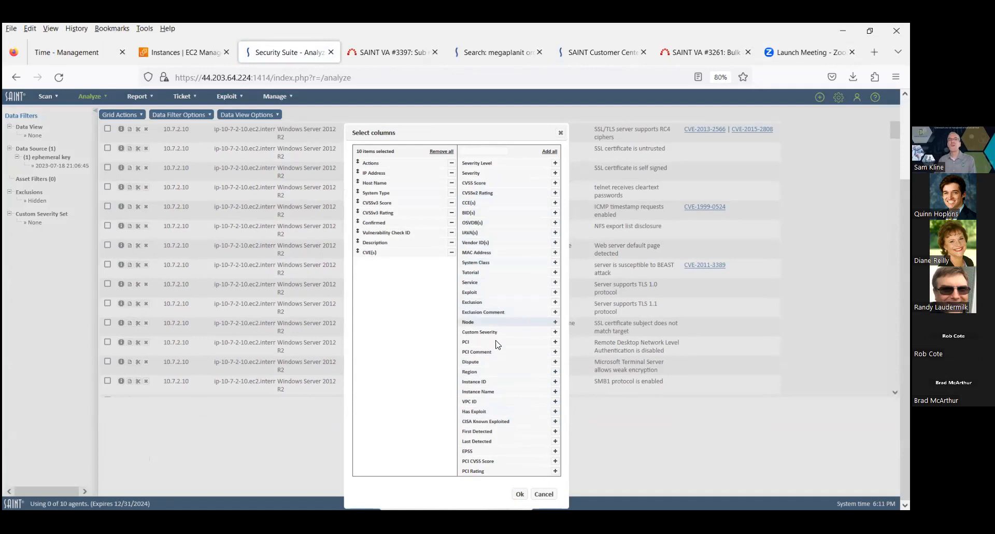
{"action": "left_click", "coordinate": [555, 452]}
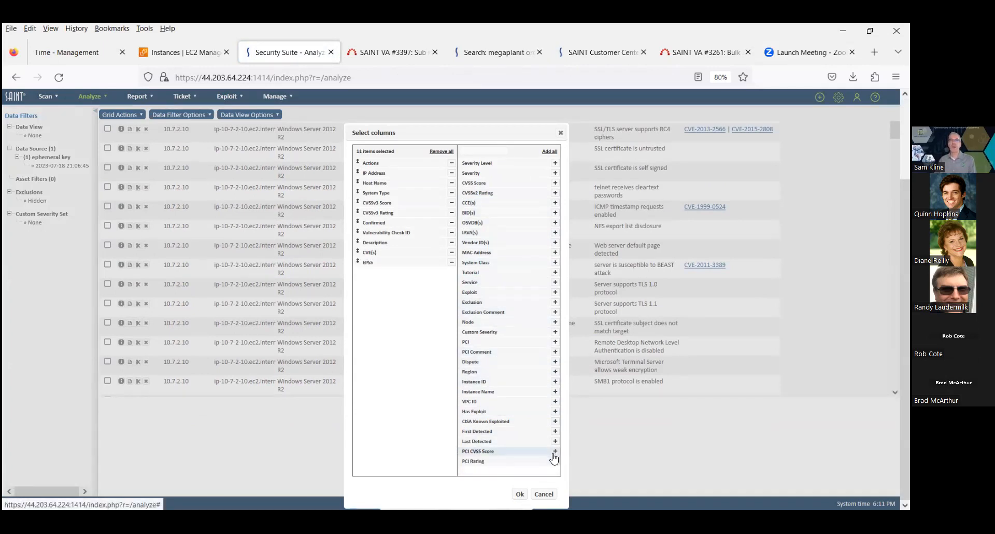
{"action": "left_click", "coordinate": [519, 493]}
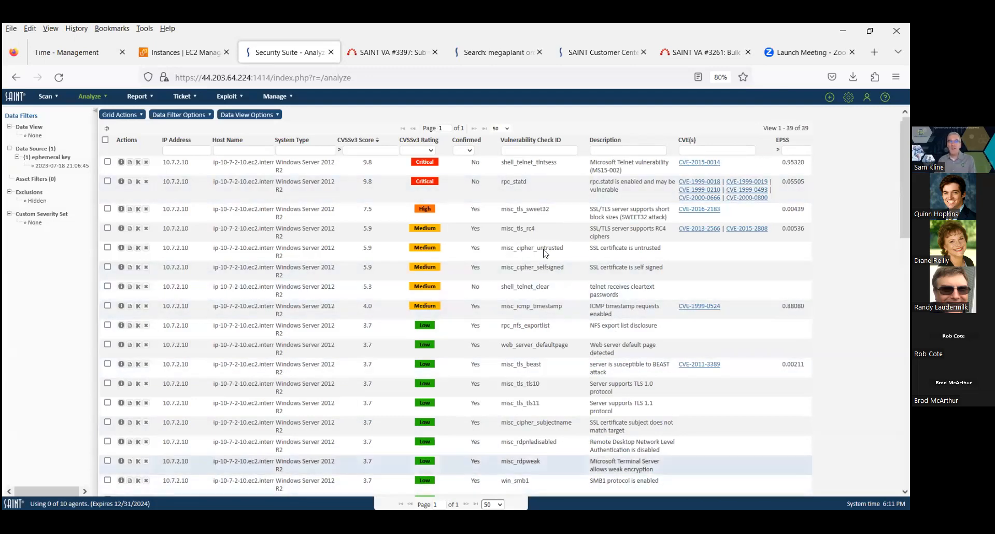
Reorder the grid columns so EPSS follows Host Name
{"action": "left_click", "coordinate": [141, 116]}
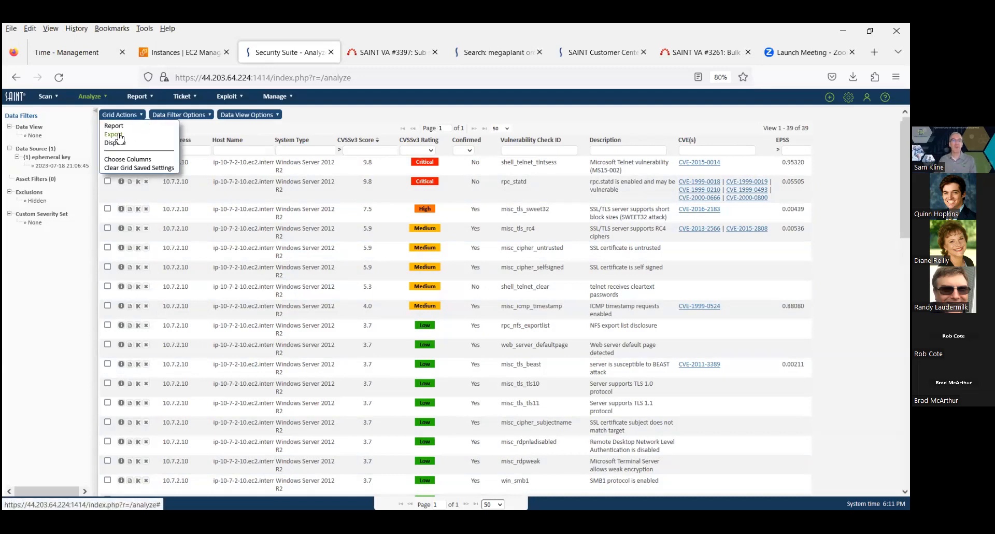
{"action": "left_click", "coordinate": [128, 160]}
{"action": "left_click_drag", "start_coordinate": [413, 359], "coordinate": [401, 283]}
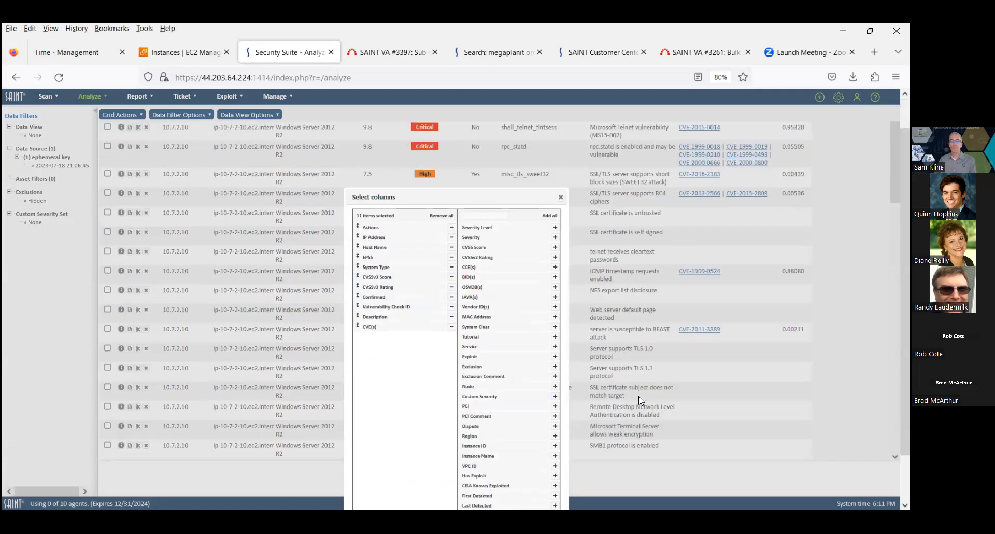
{"action": "scroll", "coordinate": [638, 396], "scroll_direction": "down", "scroll_amount": 2}
{"action": "left_click", "coordinate": [520, 494]}
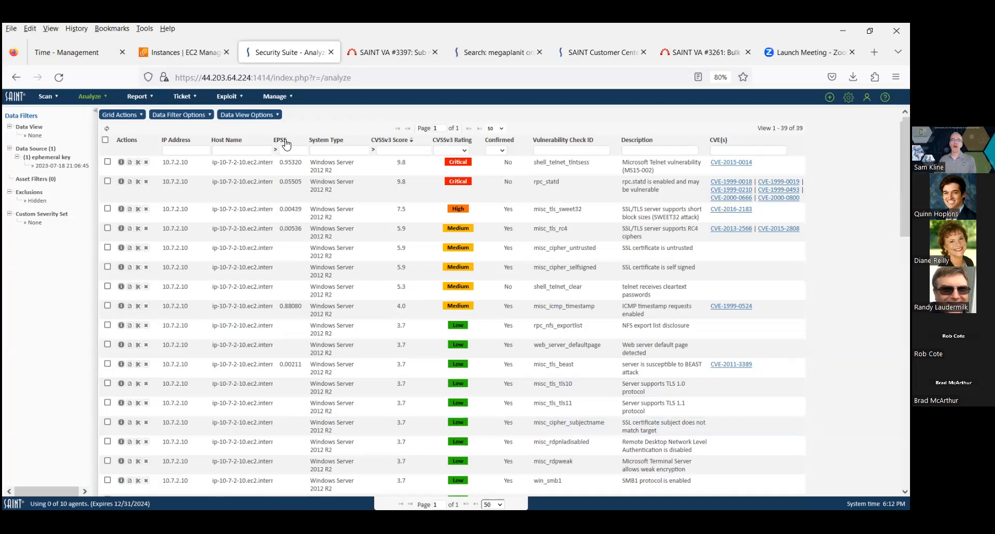
Sort the grid by EPSS descending and filter it to EPSS greater than 0.5
{"action": "left_click", "coordinate": [287, 143]}
{"action": "left_click", "coordinate": [285, 141]}
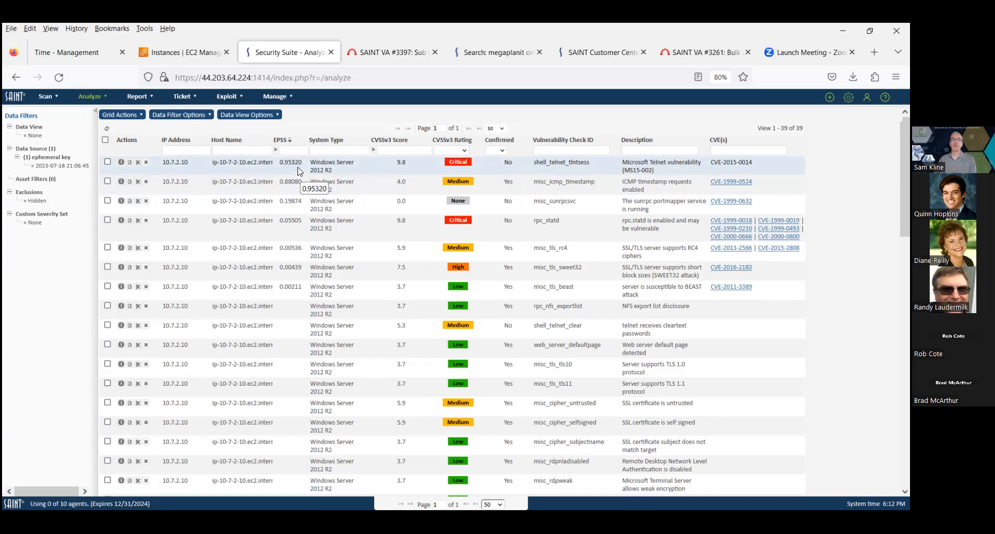
{"action": "left_click", "coordinate": [287, 150]}
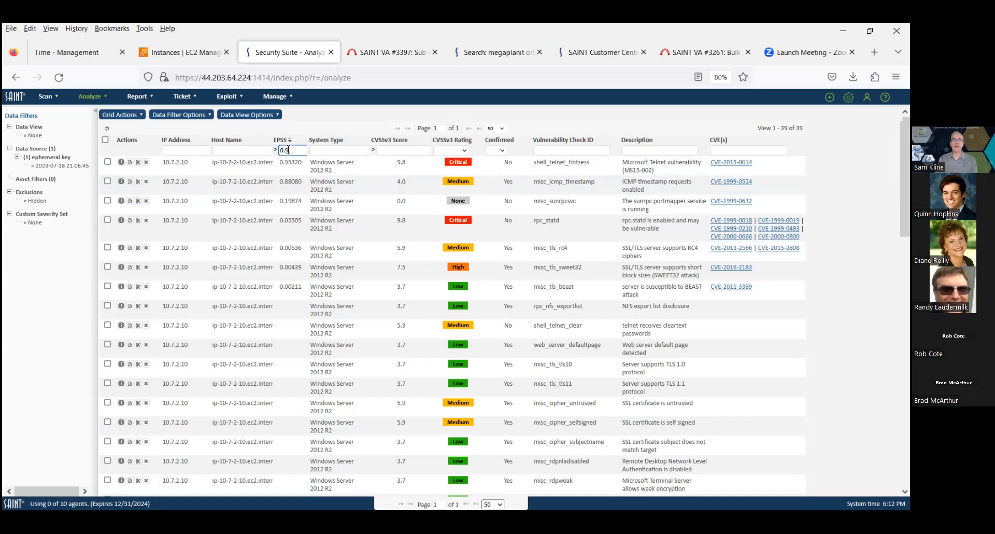
{"action": "key", "text": "Return"}
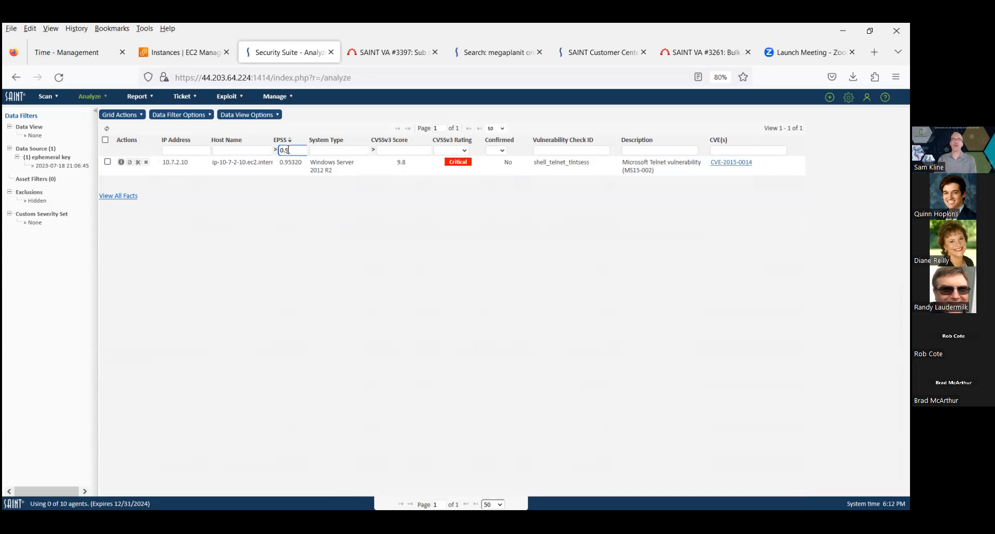
Clear the EPSS filter value
{"action": "key", "text": "BackSpace"}
{"action": "key", "text": "BackSpace"}
{"action": "key", "text": "BackSpace"}
{"action": "key", "text": "Return"}
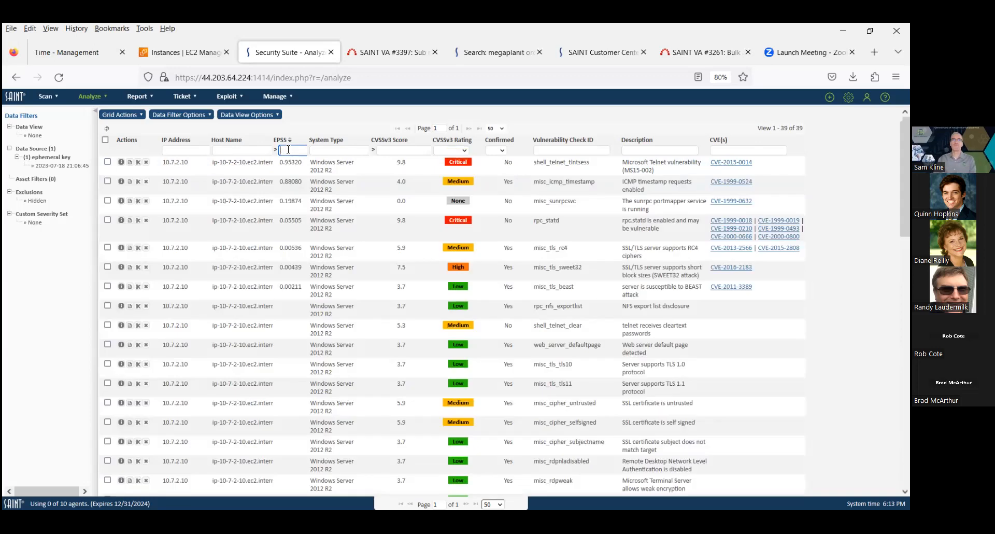
Open the dashboard and view the Exploit Likely (EPSS > 50%) vulnerabilities from the exploitability chart
{"action": "left_click", "coordinate": [101, 109]}
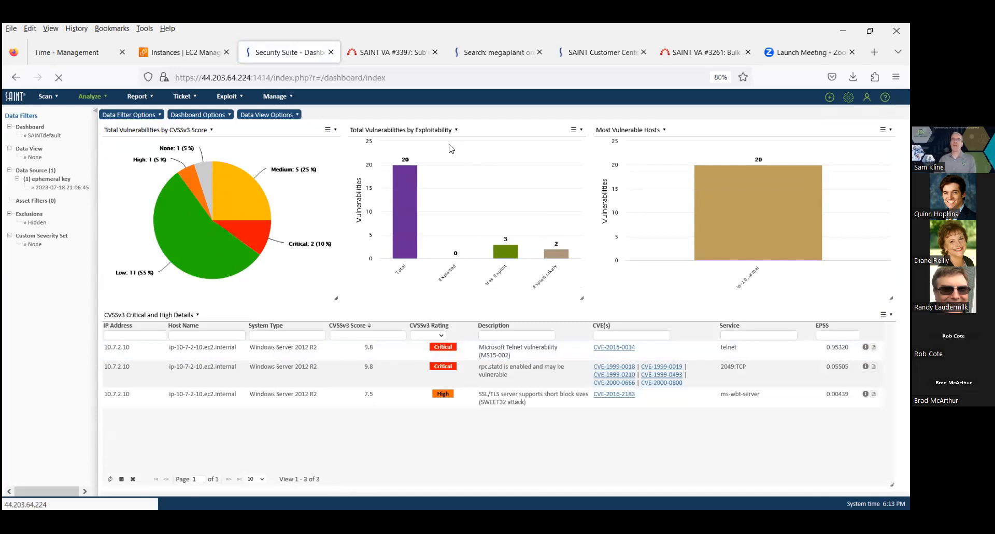
{"action": "mouse_move", "coordinate": [505, 251]}
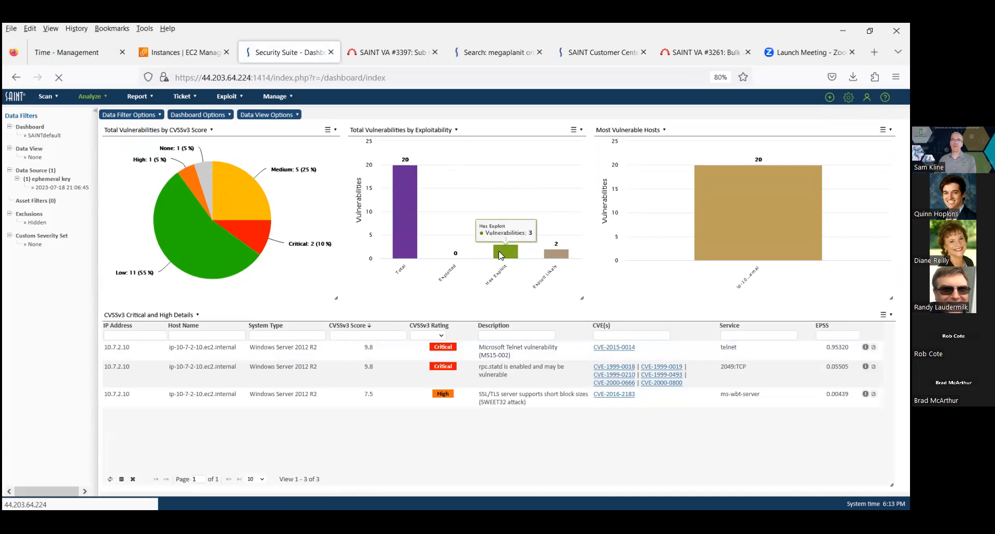
{"action": "mouse_move", "coordinate": [553, 255]}
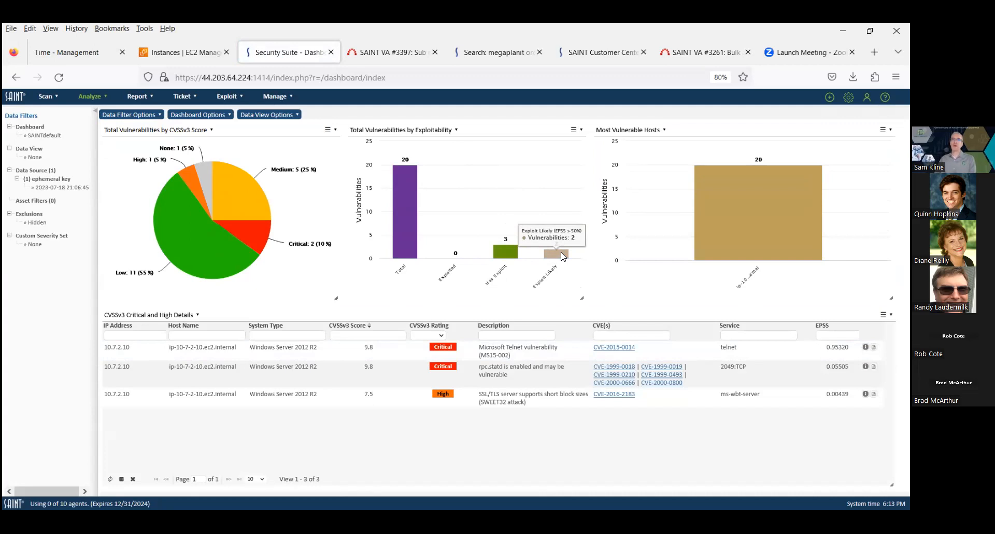
{"action": "left_click", "coordinate": [563, 256]}
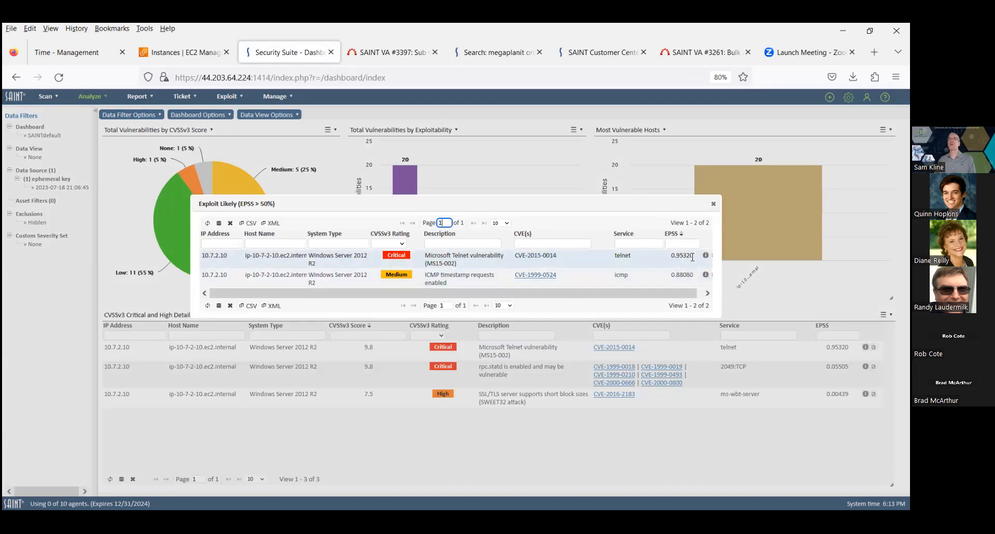
{"action": "left_click", "coordinate": [713, 205]}
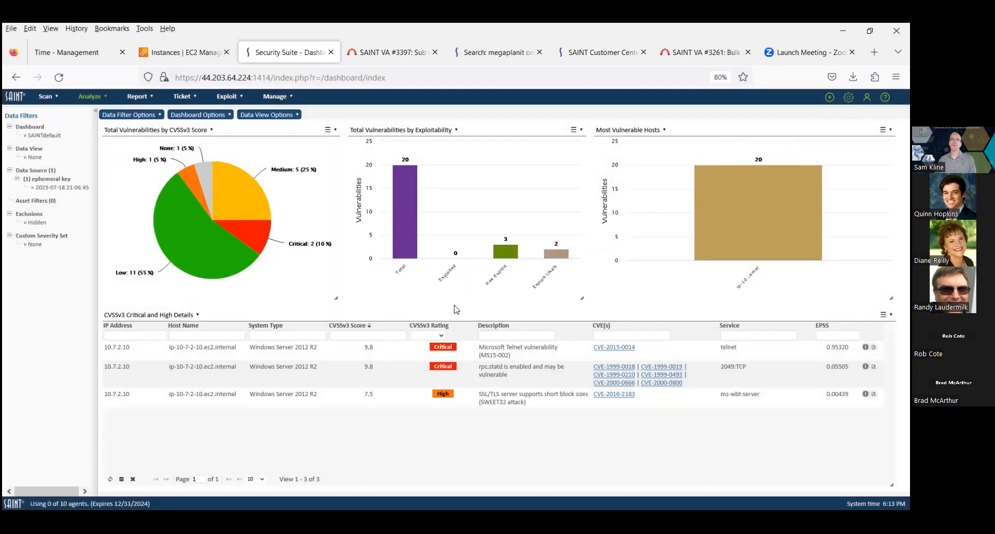
Switch the lower dashboard panel to the Total Hosts by Highest EPSS aggregation
{"action": "left_click", "coordinate": [197, 316]}
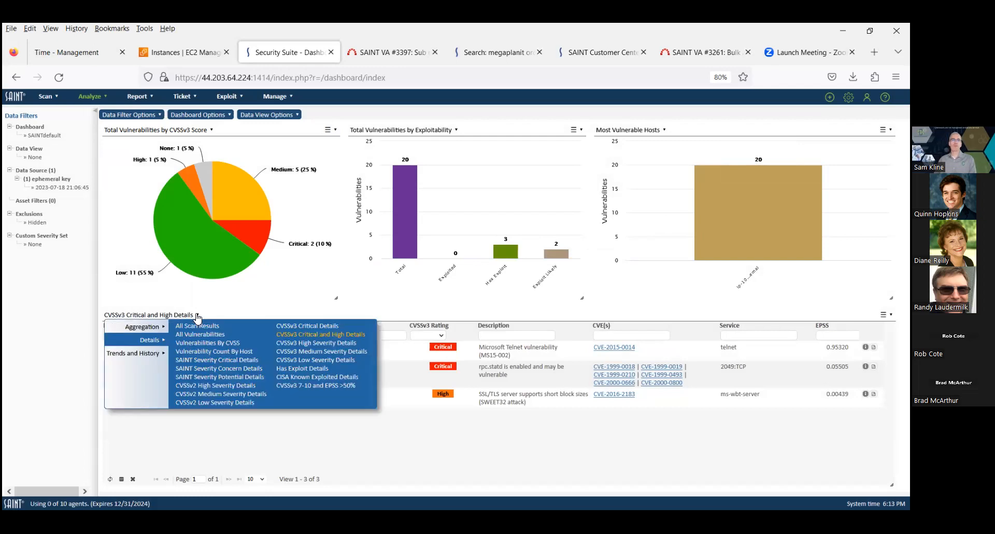
{"action": "mouse_move", "coordinate": [154, 330]}
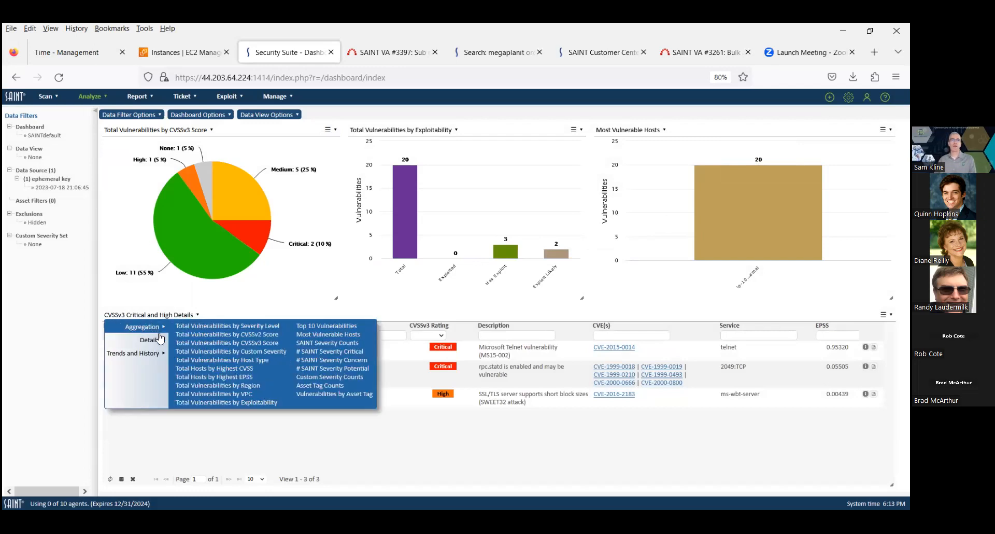
{"action": "left_click", "coordinate": [212, 377]}
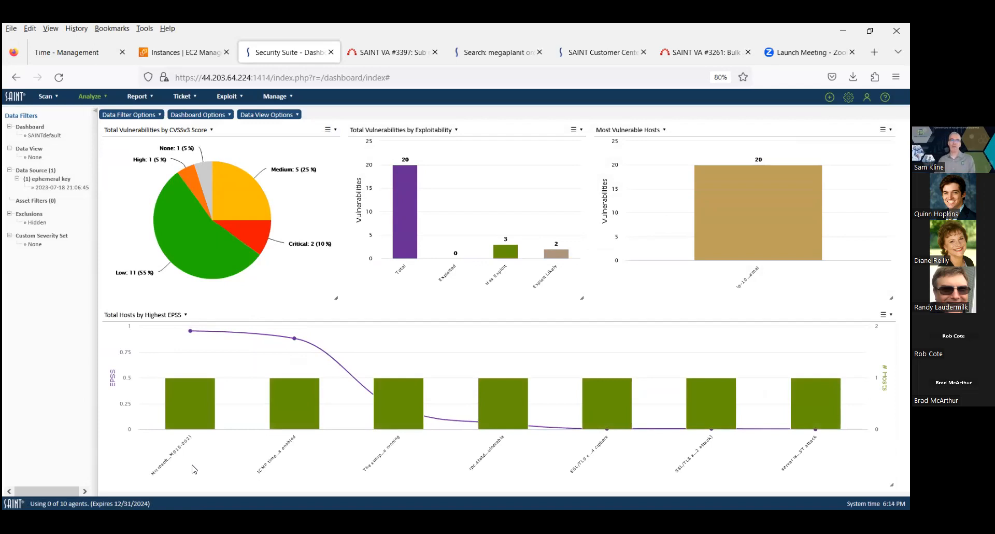
Inspect the EPSS chart's data points and the Microsoft Telnet vulnerability details
{"action": "mouse_move", "coordinate": [191, 332]}
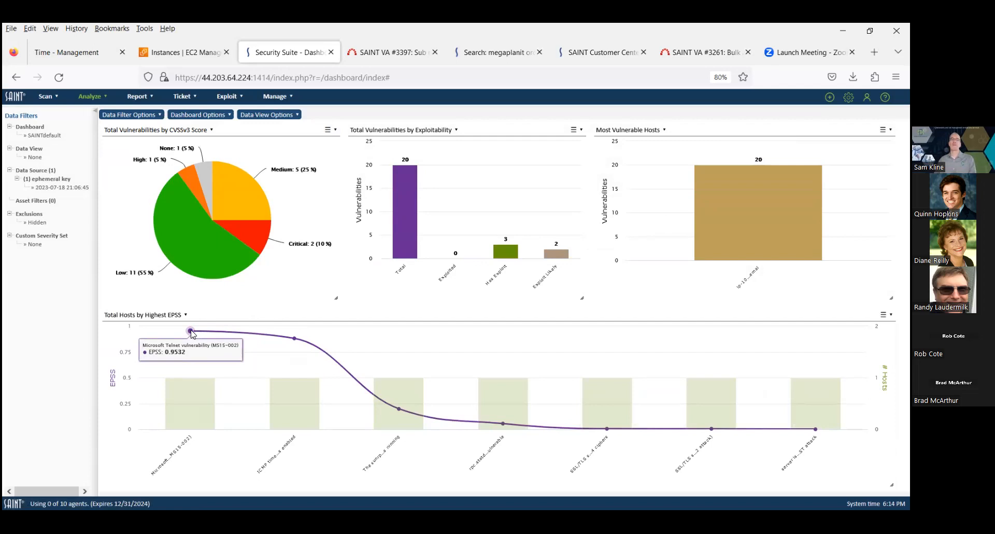
{"action": "mouse_move", "coordinate": [294, 339]}
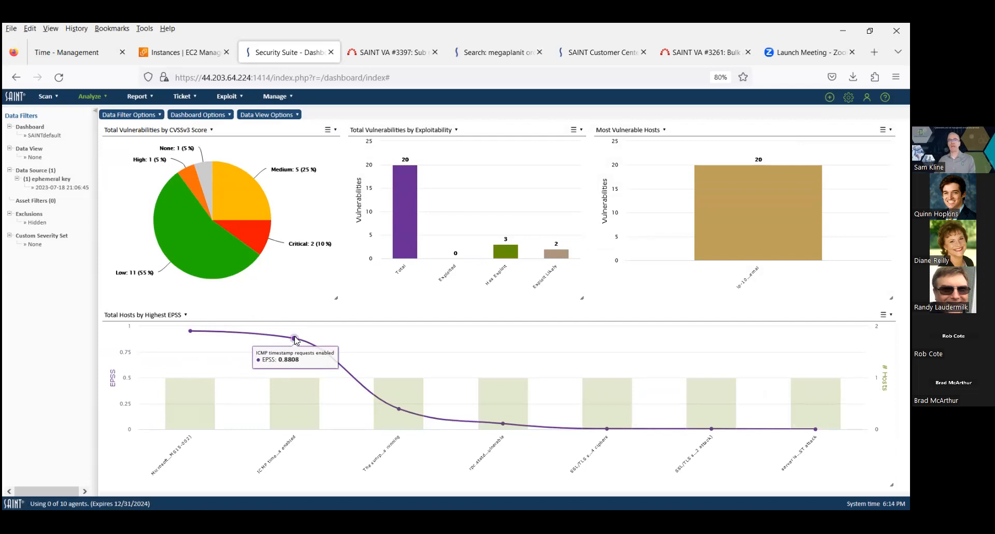
{"action": "mouse_move", "coordinate": [397, 413]}
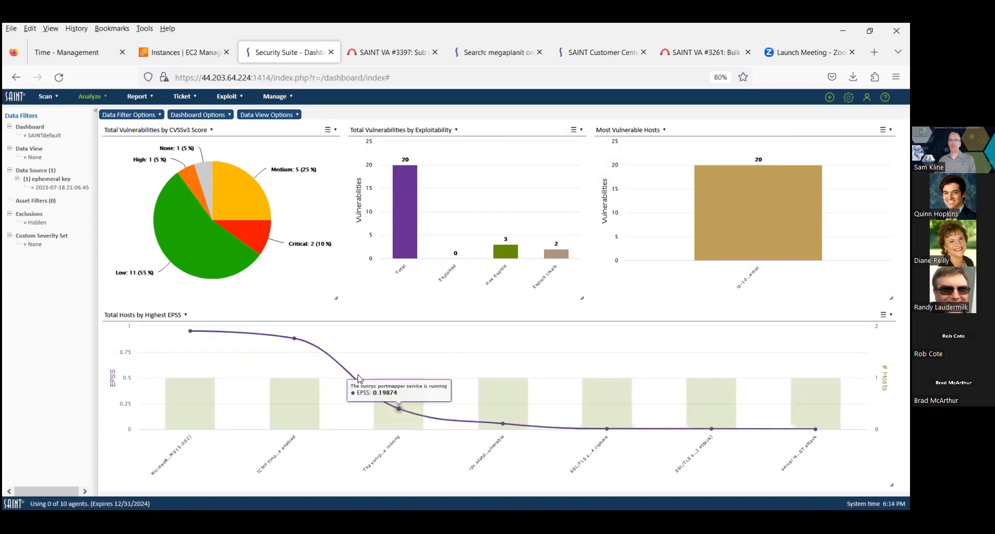
{"action": "mouse_move", "coordinate": [211, 382]}
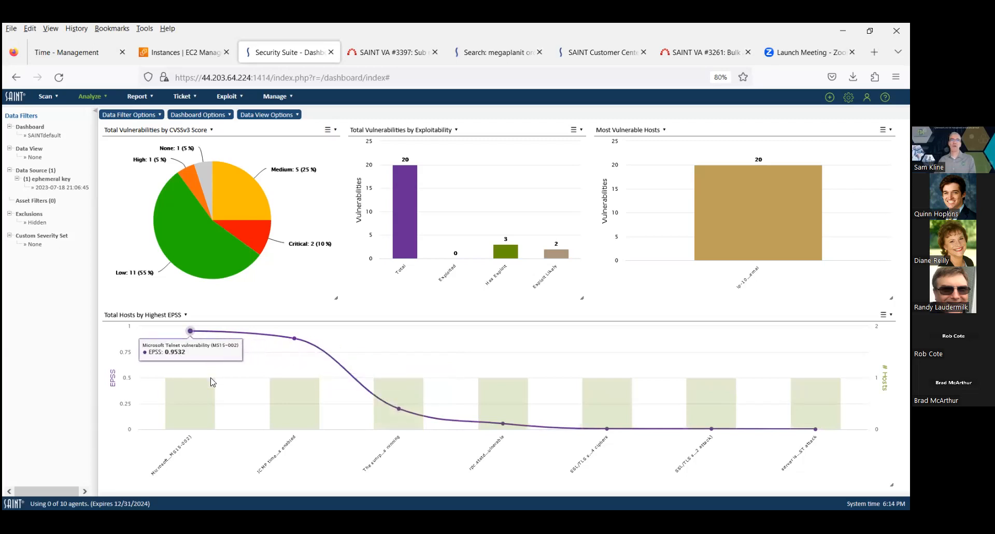
{"action": "mouse_move", "coordinate": [204, 399]}
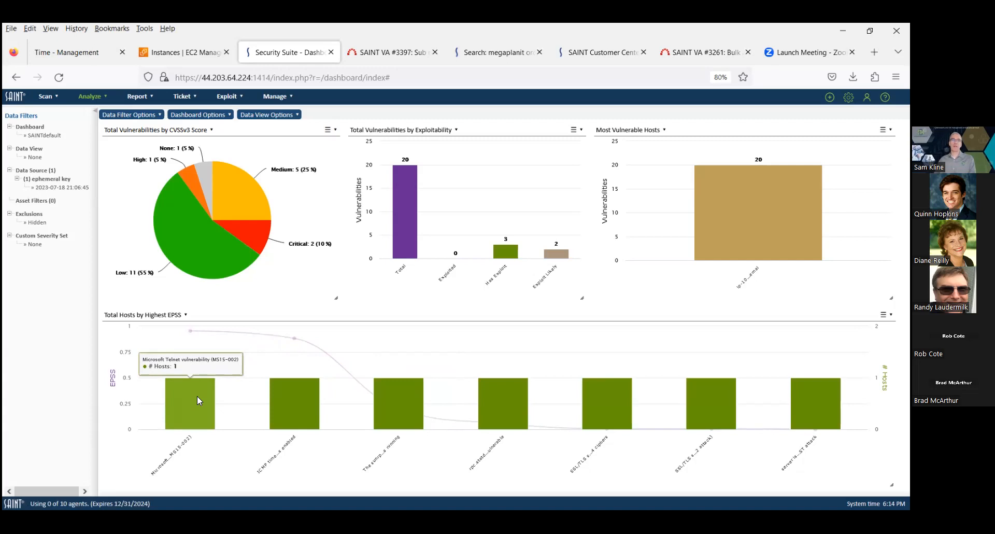
{"action": "left_click", "coordinate": [197, 400]}
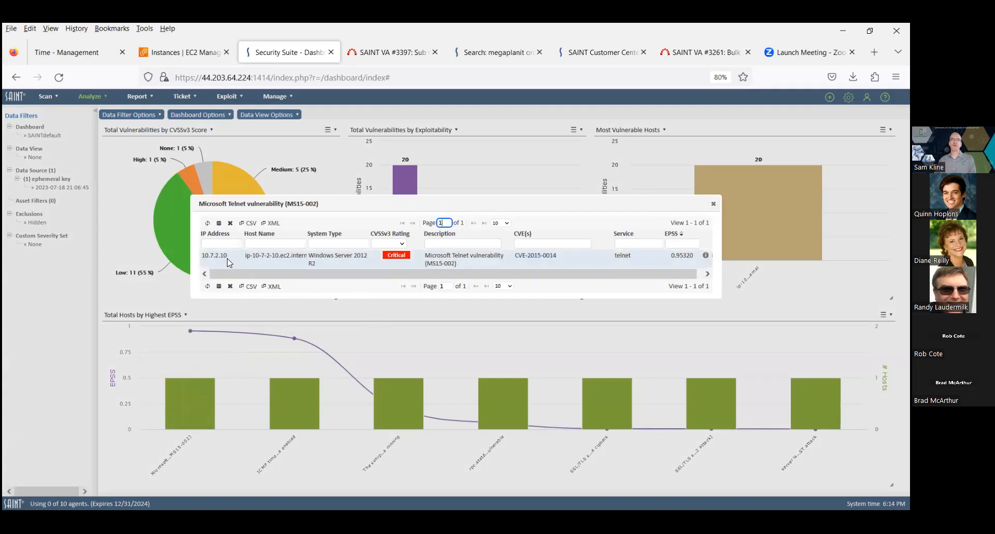
{"action": "left_click", "coordinate": [713, 206]}
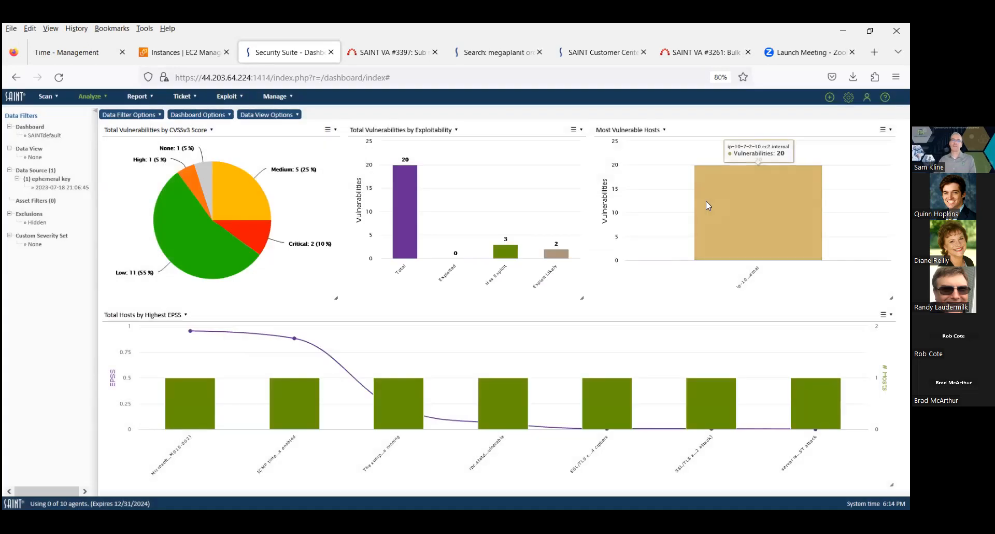
Switch the lower panel to the CVSSv3 7-10 and EPSS >50% details view
{"action": "left_click", "coordinate": [187, 315]}
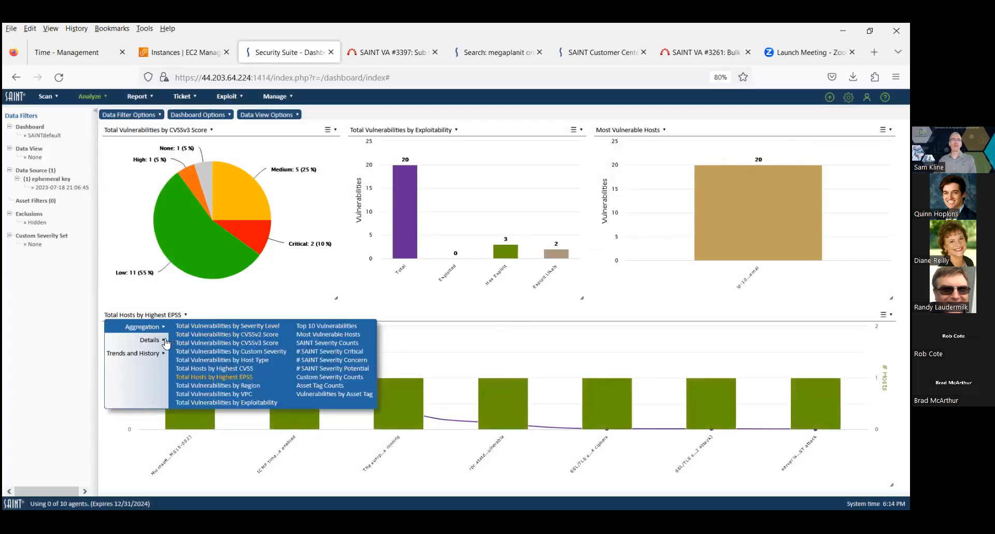
{"action": "mouse_move", "coordinate": [152, 343]}
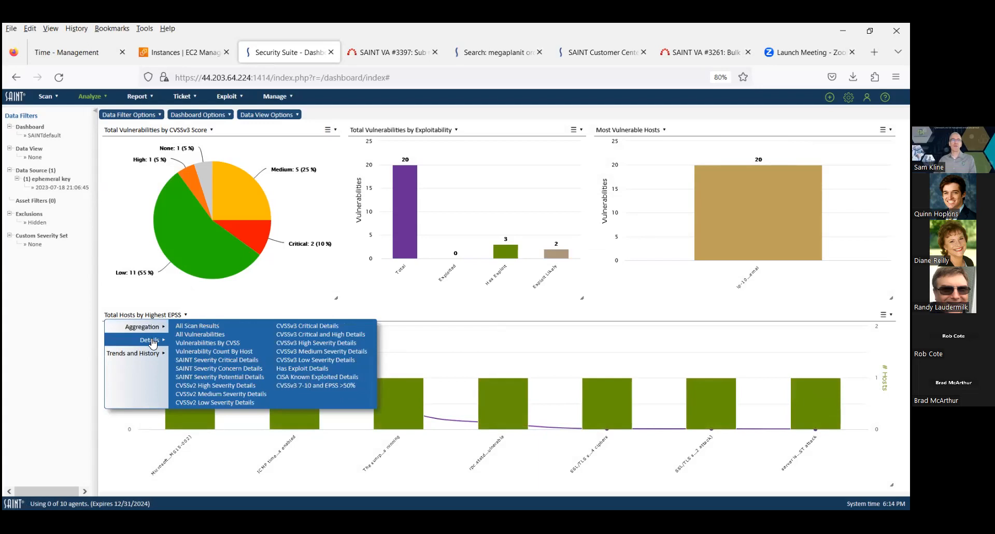
{"action": "left_click", "coordinate": [322, 386]}
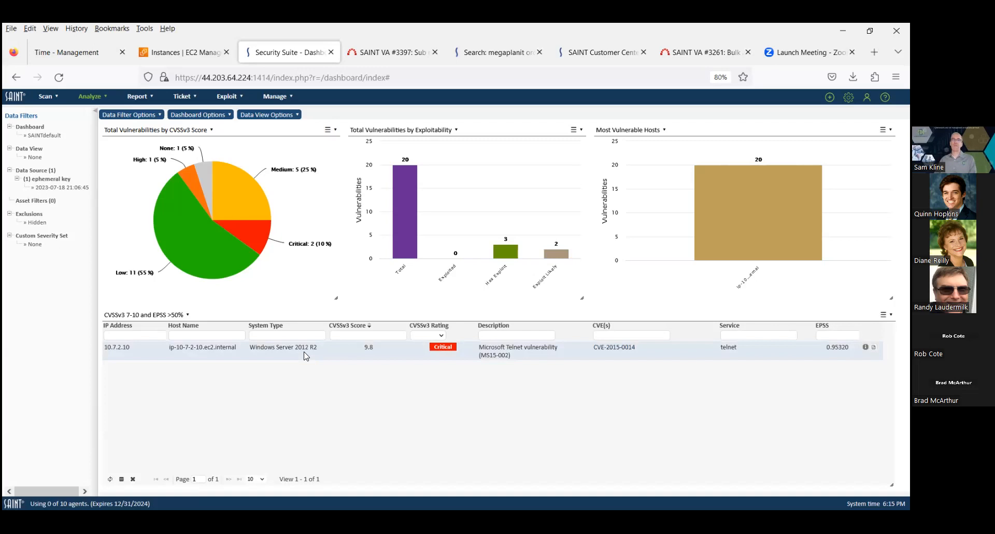
Open the system options' Manager category and enable Customer Management
{"action": "mouse_move", "coordinate": [259, 98]}
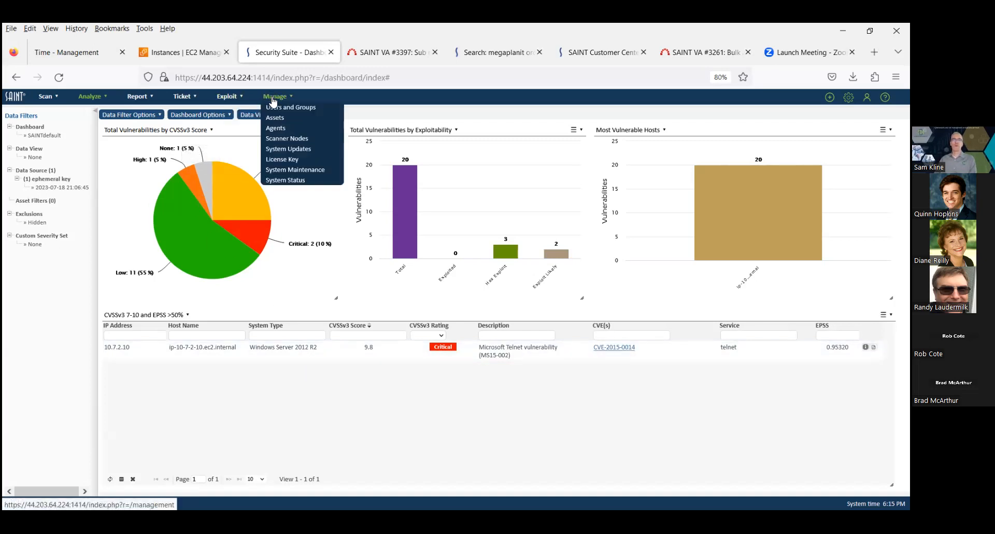
{"action": "mouse_move", "coordinate": [759, 156]}
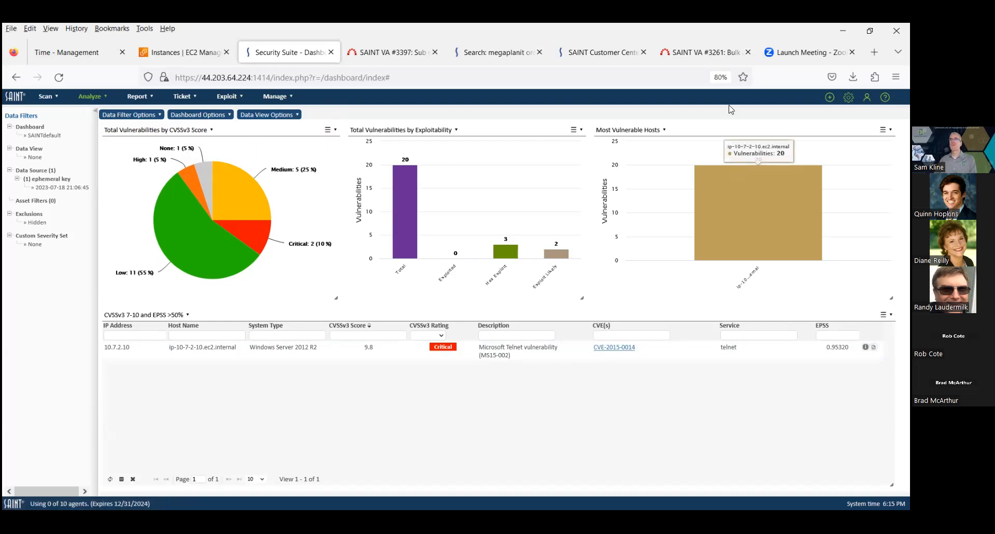
{"action": "mouse_move", "coordinate": [848, 97]}
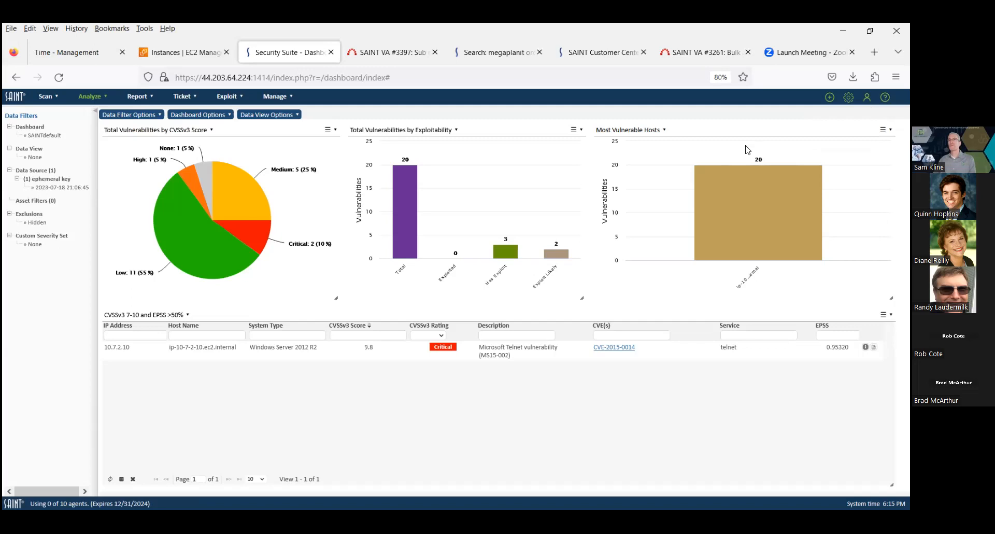
{"action": "mouse_move", "coordinate": [730, 219]}
{"action": "left_click", "coordinate": [834, 109]}
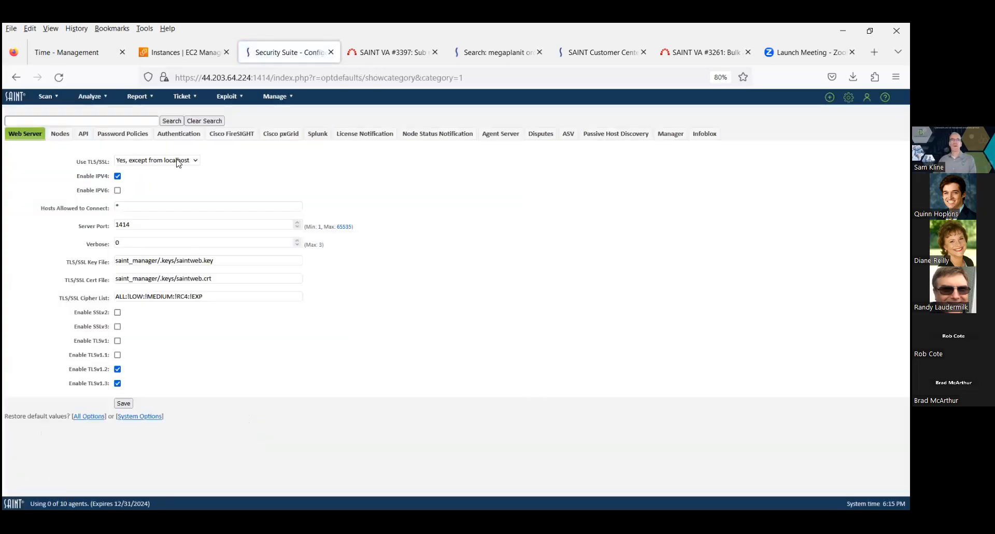
{"action": "left_click", "coordinate": [669, 134]}
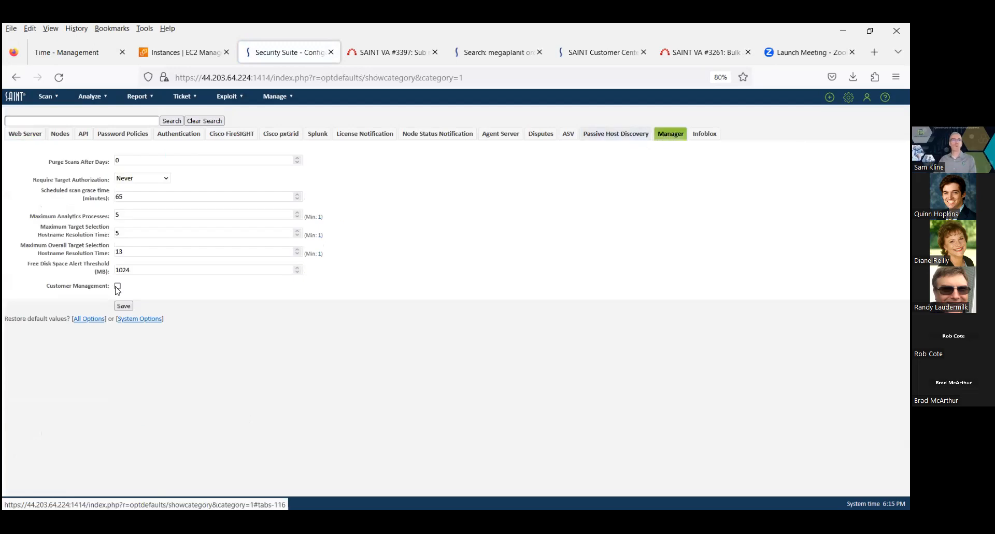
{"action": "mouse_move", "coordinate": [118, 289]}
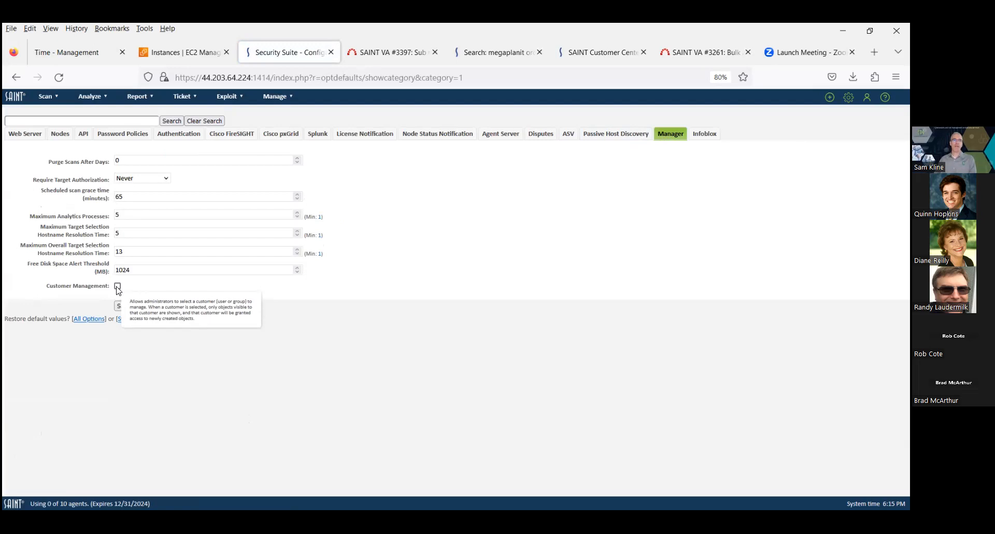
{"action": "left_click", "coordinate": [118, 286]}
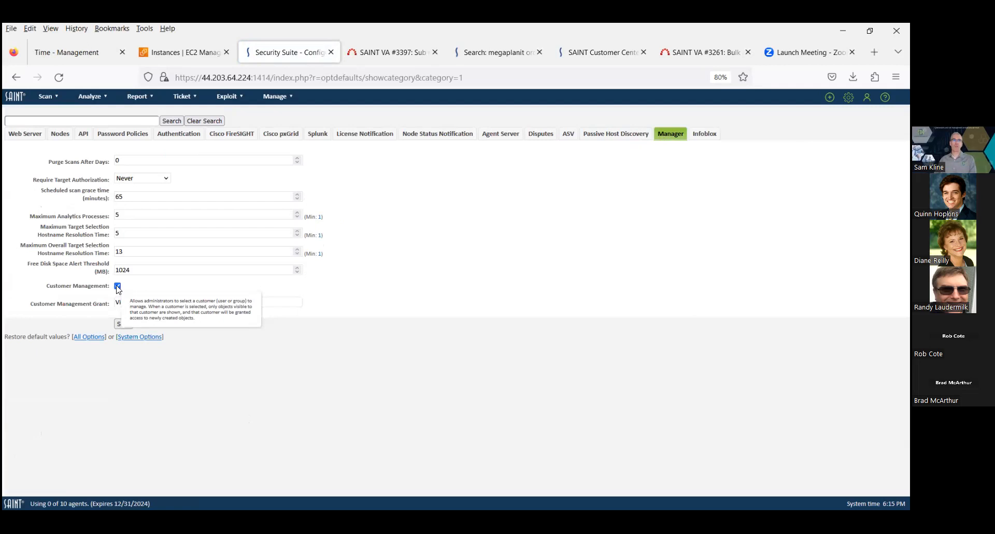
Save the Manager options, open the scan jobs list, and choose the non-admin user as the managed customer
{"action": "left_click", "coordinate": [124, 324]}
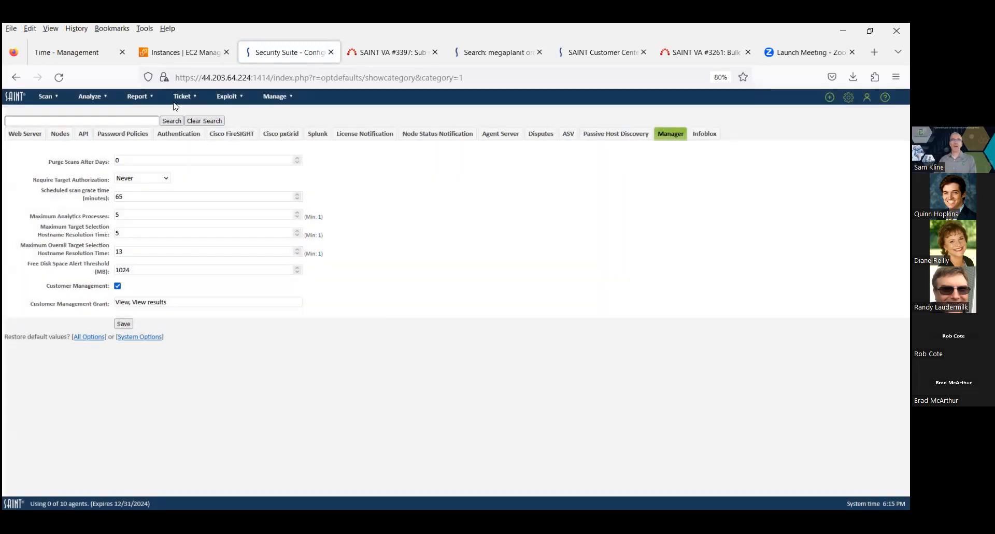
{"action": "left_click", "coordinate": [52, 110]}
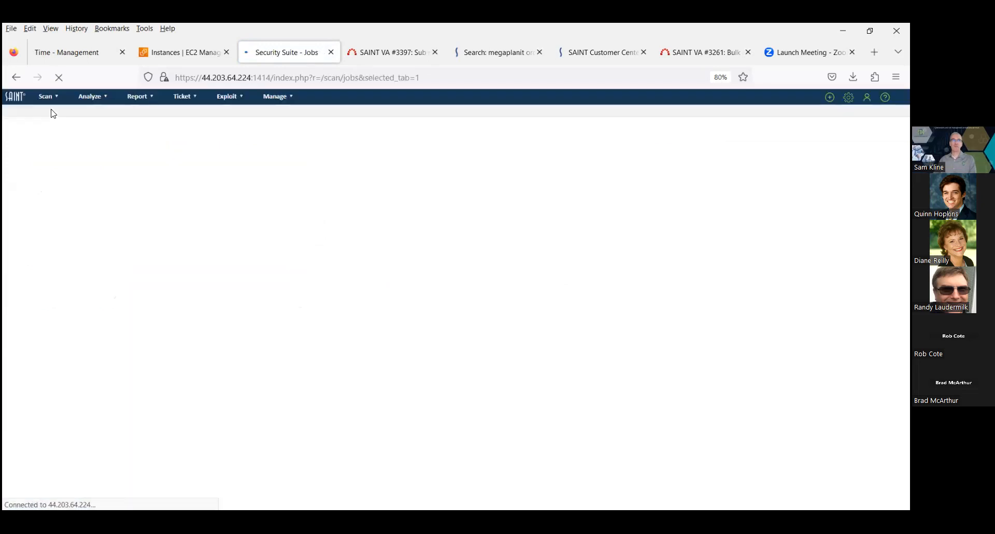
{"action": "mouse_move", "coordinate": [114, 116]}
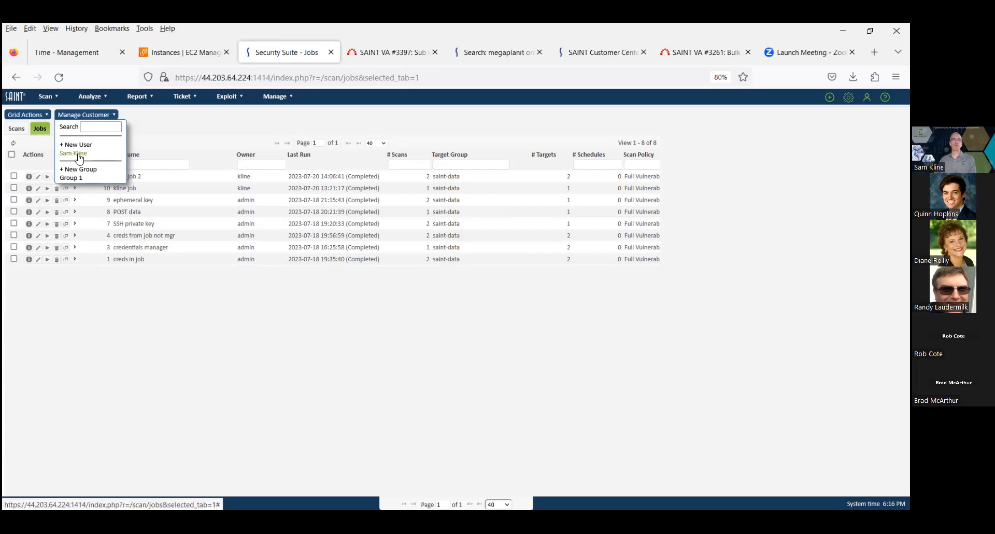
{"action": "mouse_move", "coordinate": [78, 154]}
{"action": "left_mouse_down"}
{"action": "mouse_move", "coordinate": [99, 152]}
{"action": "mouse_move", "coordinate": [83, 157]}
{"action": "left_mouse_up"}
{"action": "left_click", "coordinate": [83, 155]}
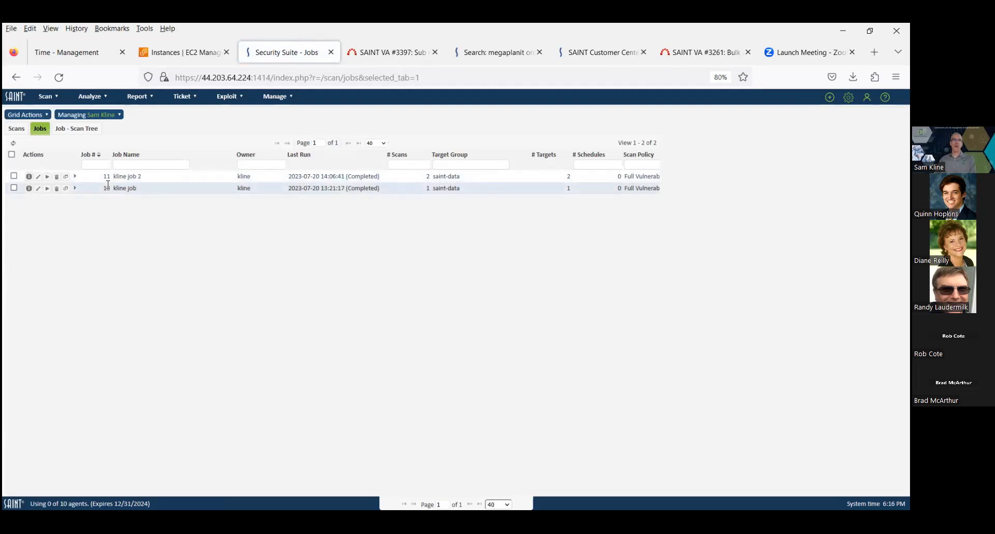
Open the Reports list while managing that customer
{"action": "left_click", "coordinate": [149, 99]}
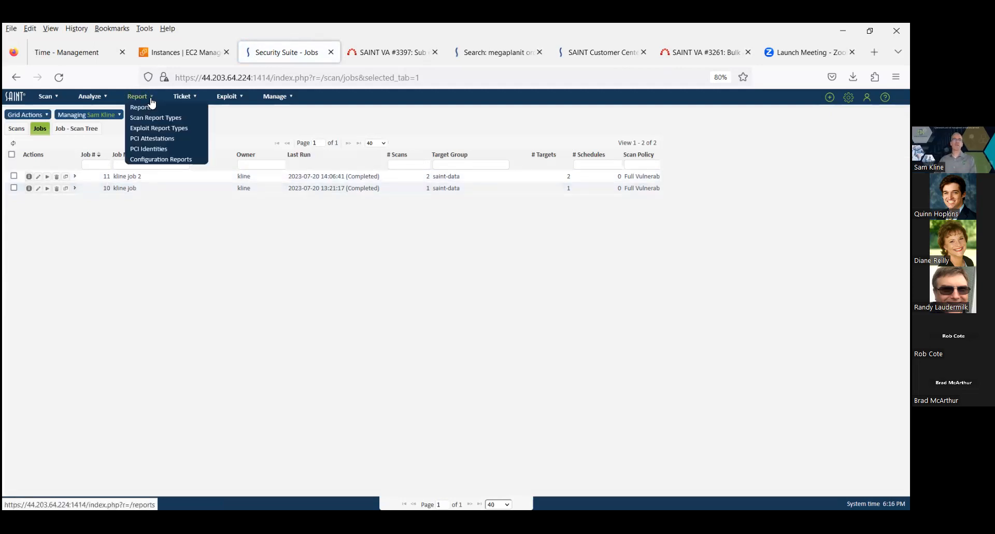
{"action": "left_click", "coordinate": [148, 110]}
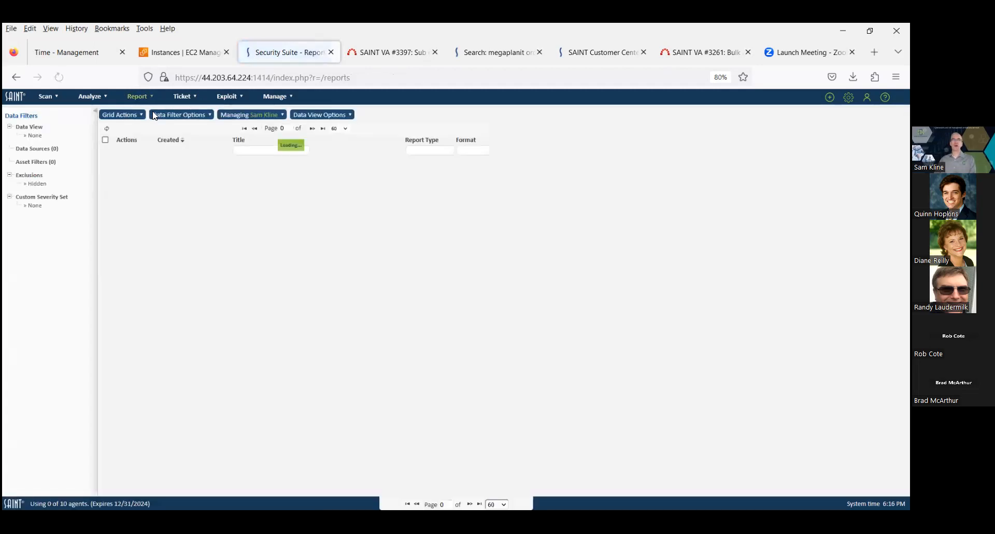
{"action": "left_click", "coordinate": [240, 116]}
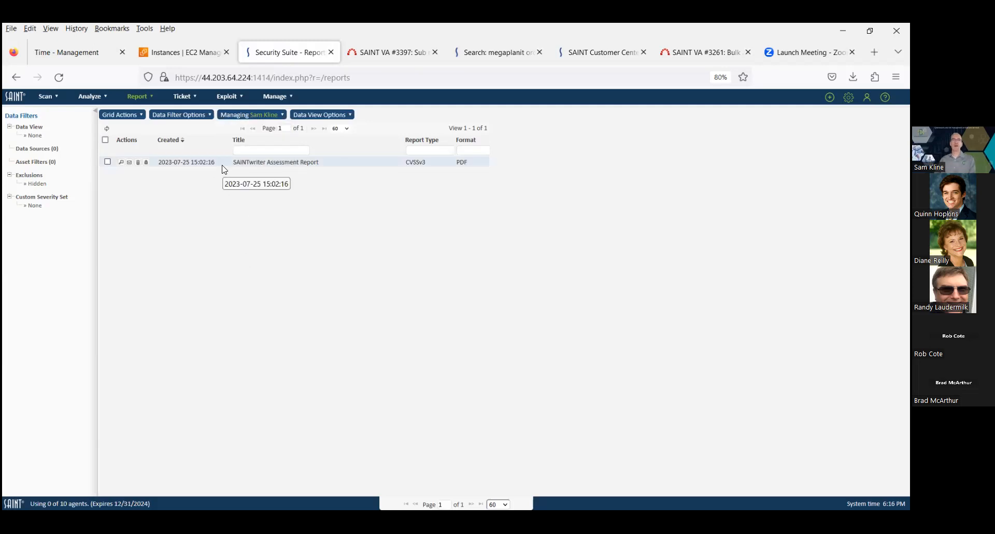
{"action": "left_click", "coordinate": [123, 114]}
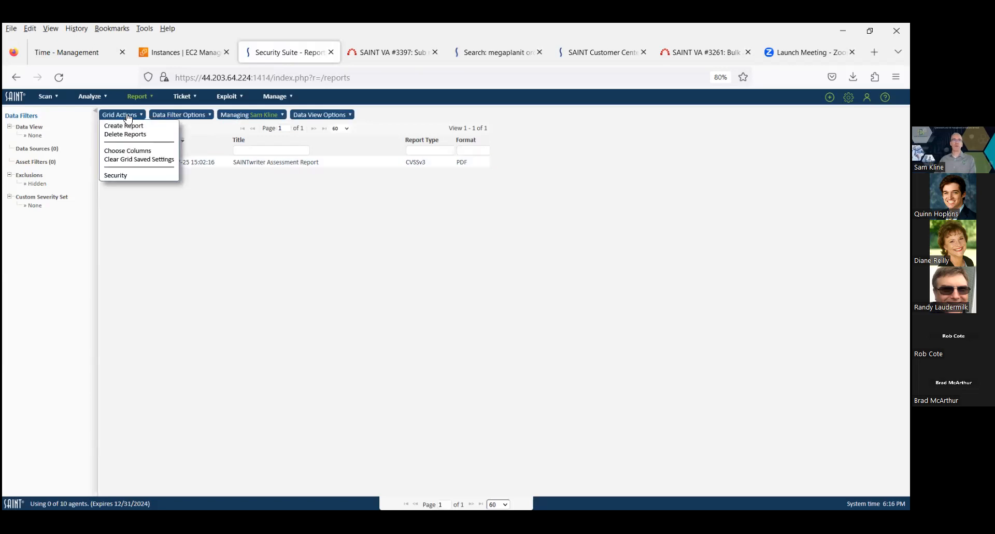
{"action": "left_click", "coordinate": [130, 127]}
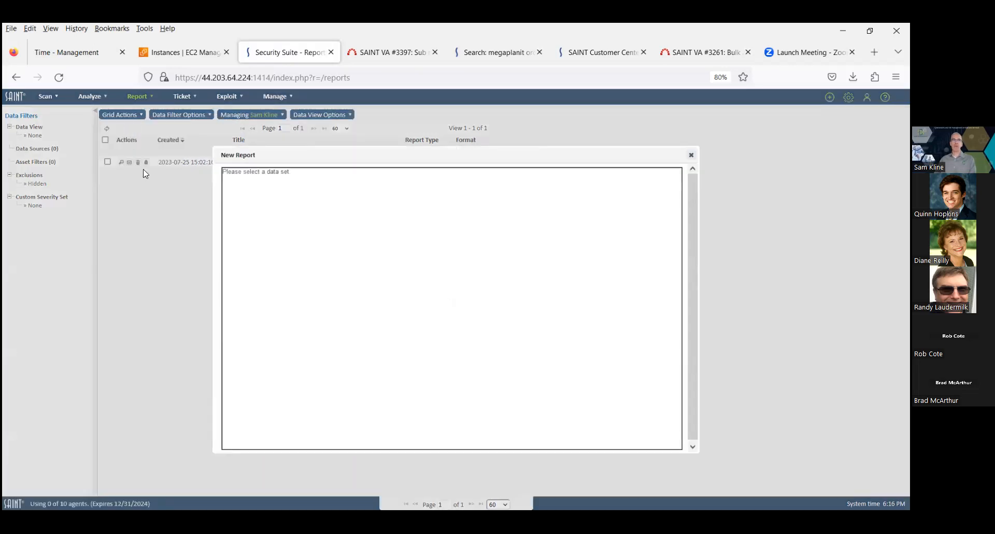
{"action": "left_click_drag", "start_coordinate": [434, 155], "coordinate": [272, 154]}
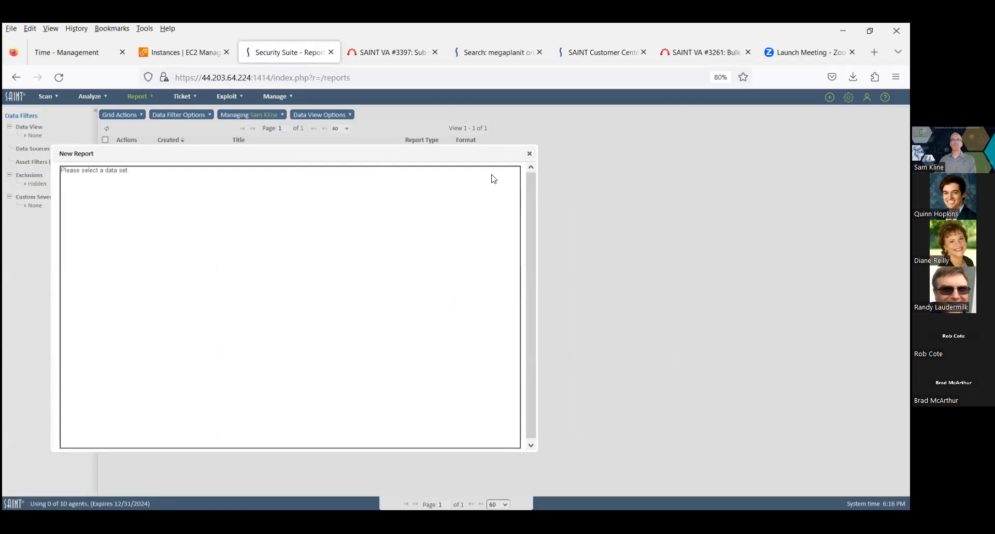
{"action": "left_click", "coordinate": [530, 155]}
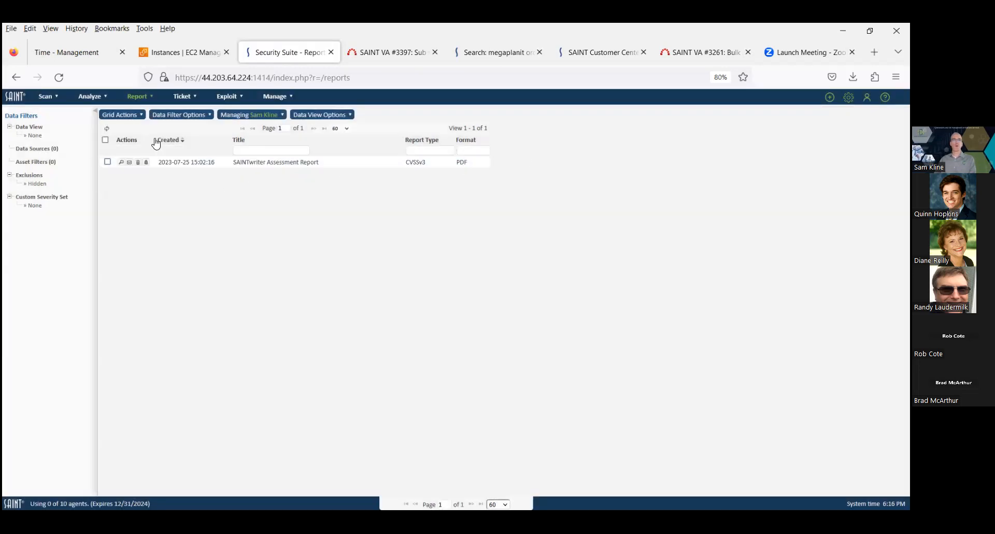
Set the data source to the customer's second job and its 2023/07/20 13:11:15 scan
{"action": "left_click", "coordinate": [201, 119]}
{"action": "left_click", "coordinate": [185, 126]}
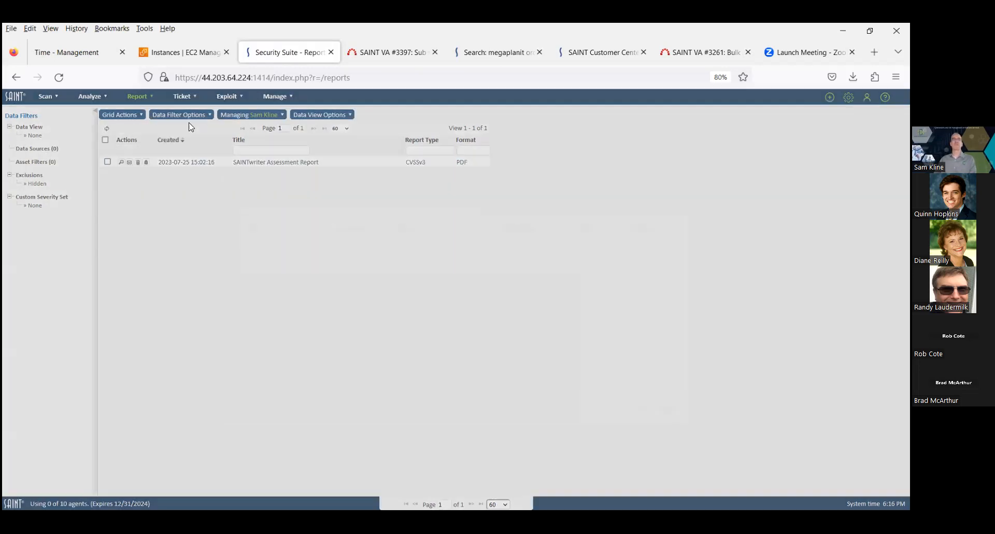
{"action": "left_click", "coordinate": [240, 251]}
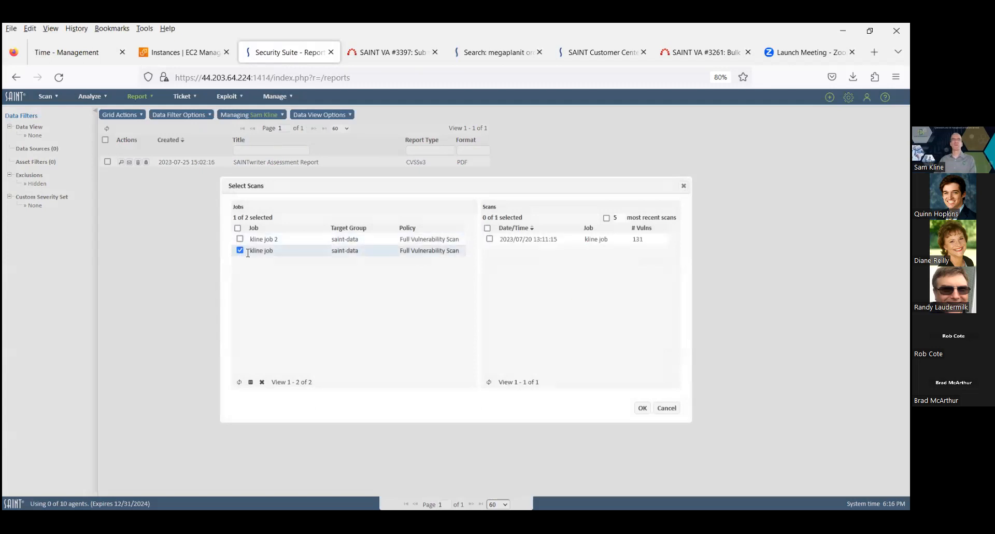
{"action": "left_click", "coordinate": [489, 239]}
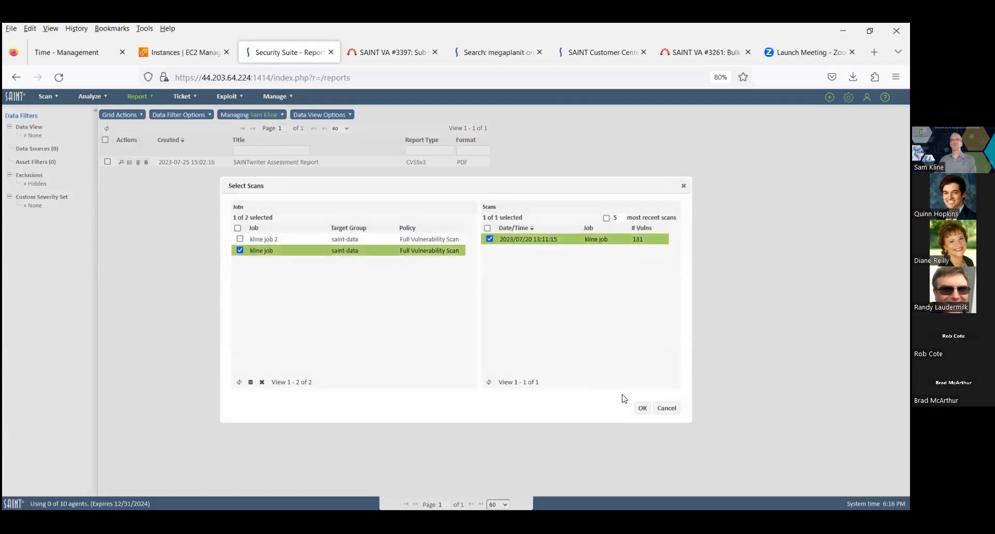
{"action": "left_click", "coordinate": [641, 408]}
Create a CVSSv3 PDF report titled SAINTwriter Assessment Report from the selected scan using the default settings
{"action": "left_click", "coordinate": [122, 115]}
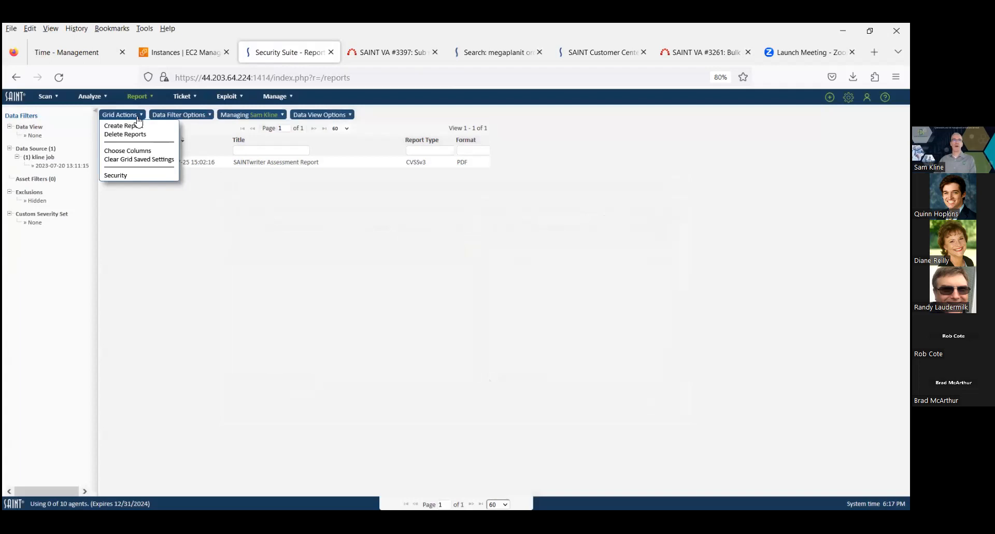
{"action": "left_click", "coordinate": [124, 125]}
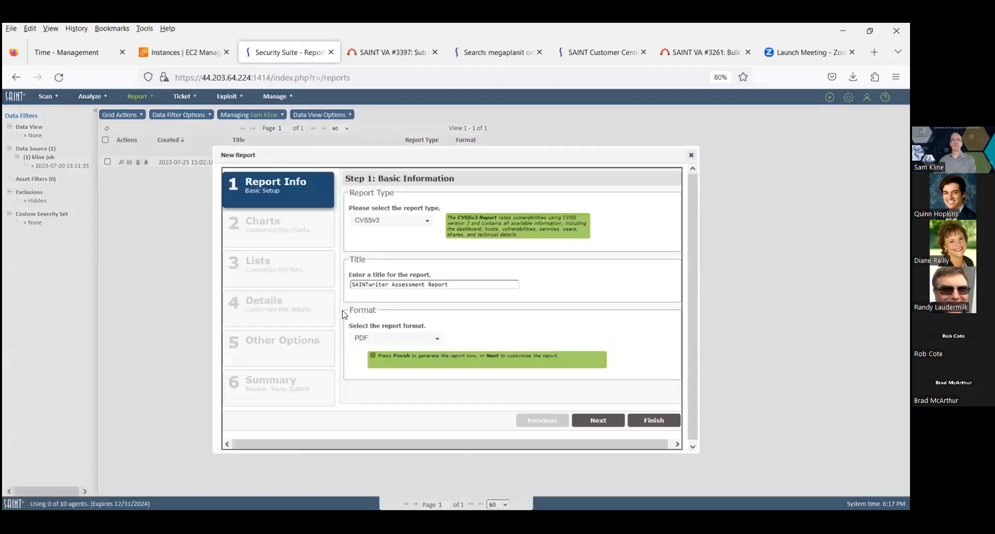
{"action": "left_click", "coordinate": [653, 420]}
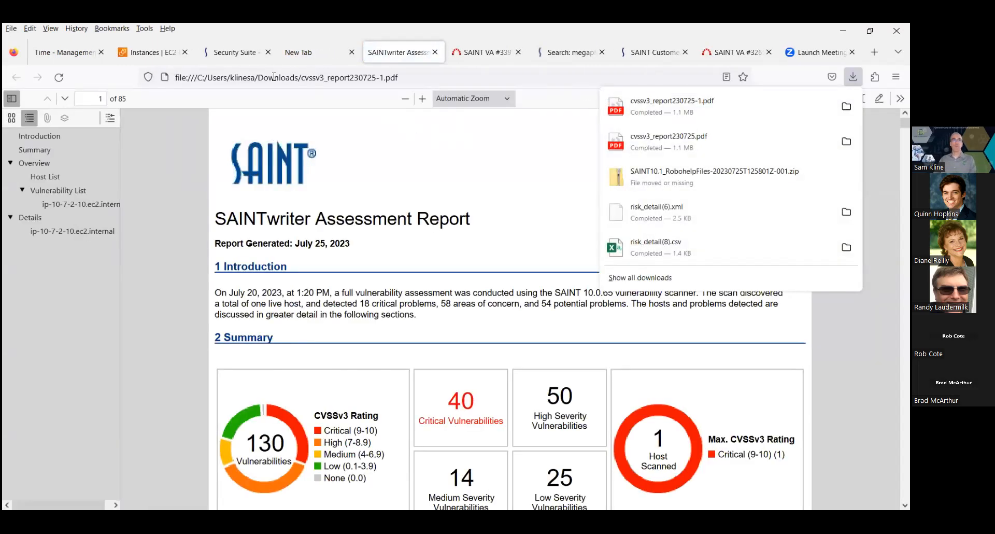
Return to the Security Suite tab and reset the managed customer so all reports are listed
{"action": "left_click", "coordinate": [249, 54]}
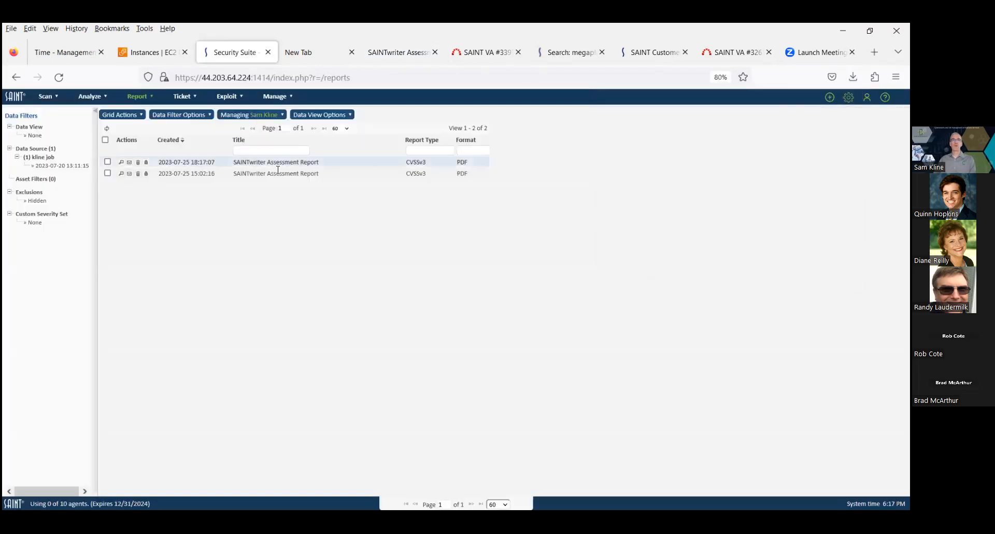
{"action": "left_click", "coordinate": [283, 115]}
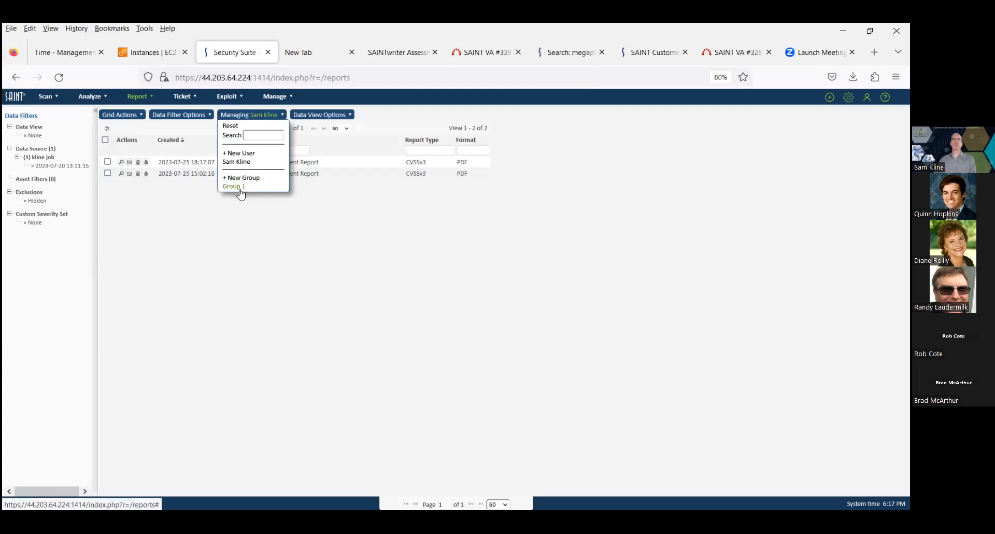
{"action": "left_click", "coordinate": [231, 127]}
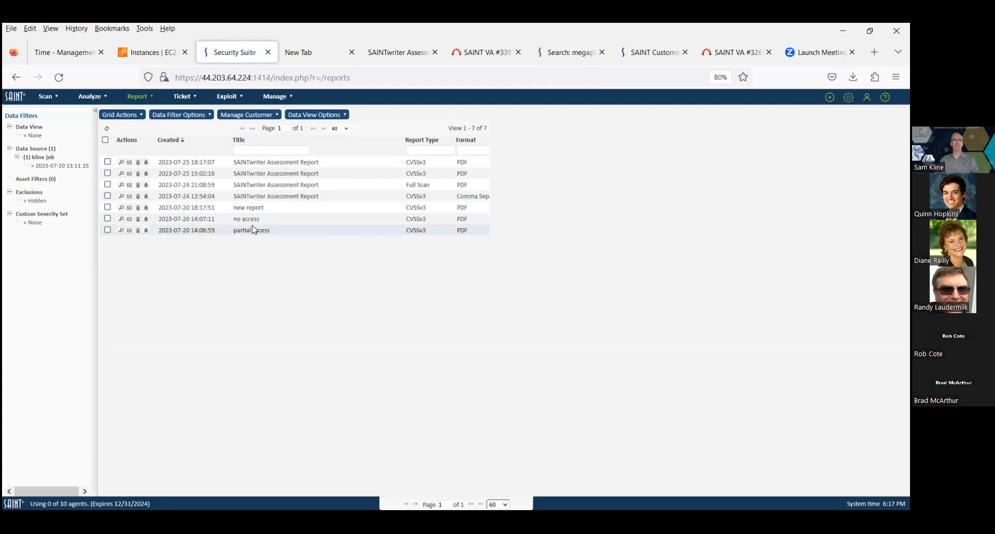
Open group mygroup1's Features settings under Users and Groups and set its feature set to ASV Customer
{"action": "left_click", "coordinate": [291, 96]}
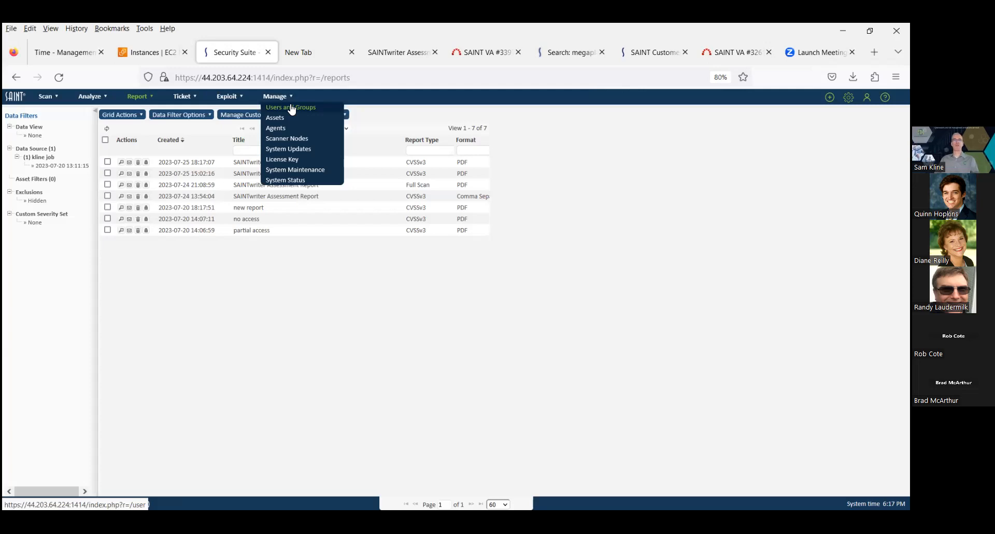
{"action": "left_click", "coordinate": [291, 109]}
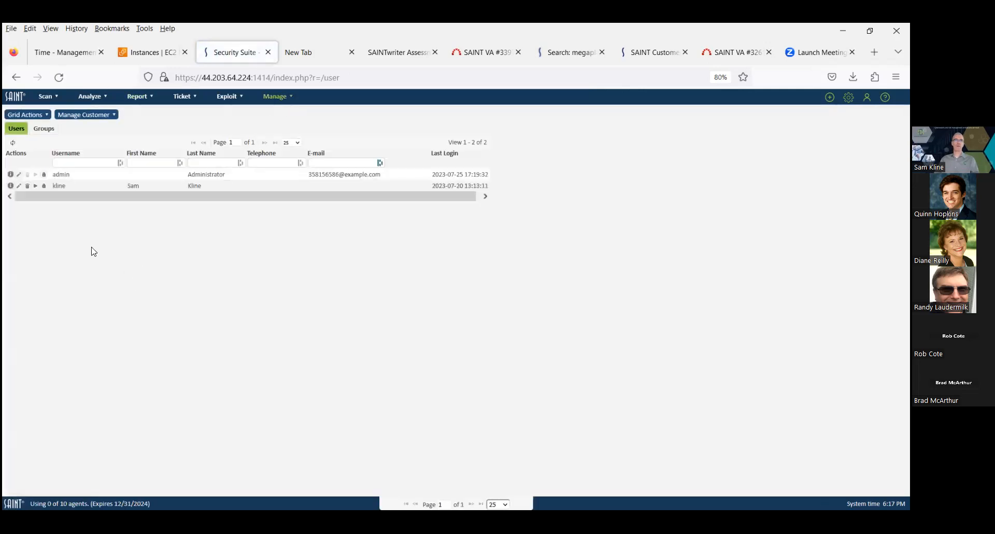
{"action": "left_click", "coordinate": [41, 133]}
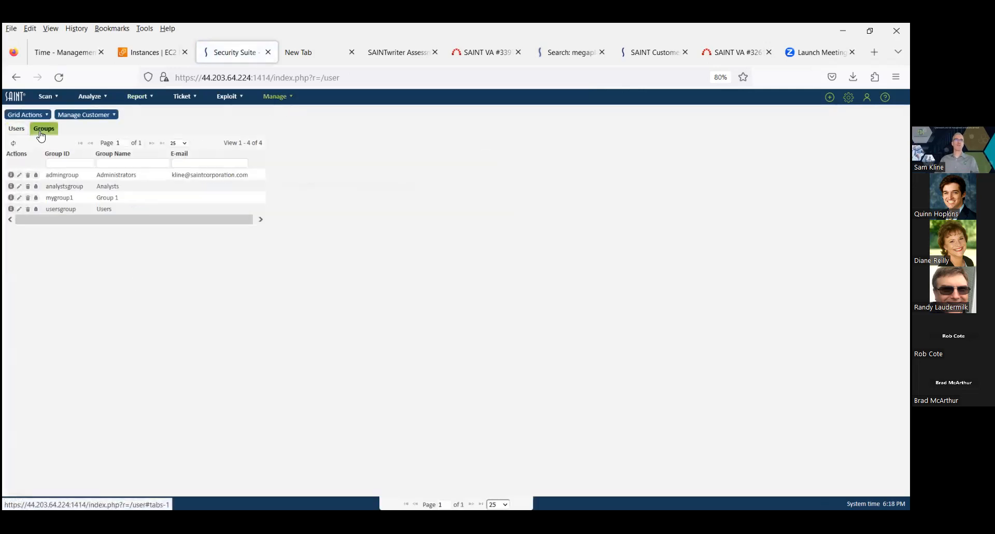
{"action": "left_click", "coordinate": [19, 198]}
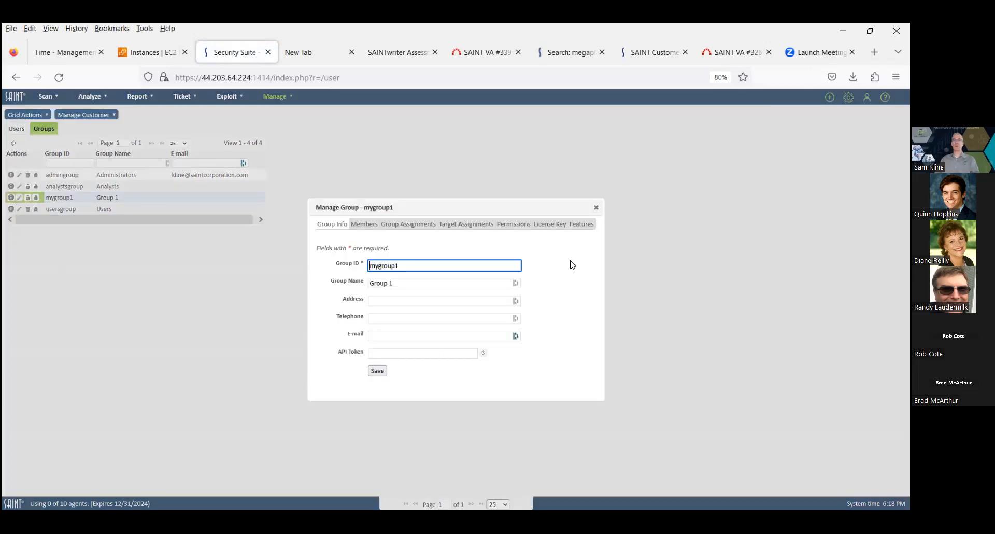
{"action": "left_click", "coordinate": [582, 227]}
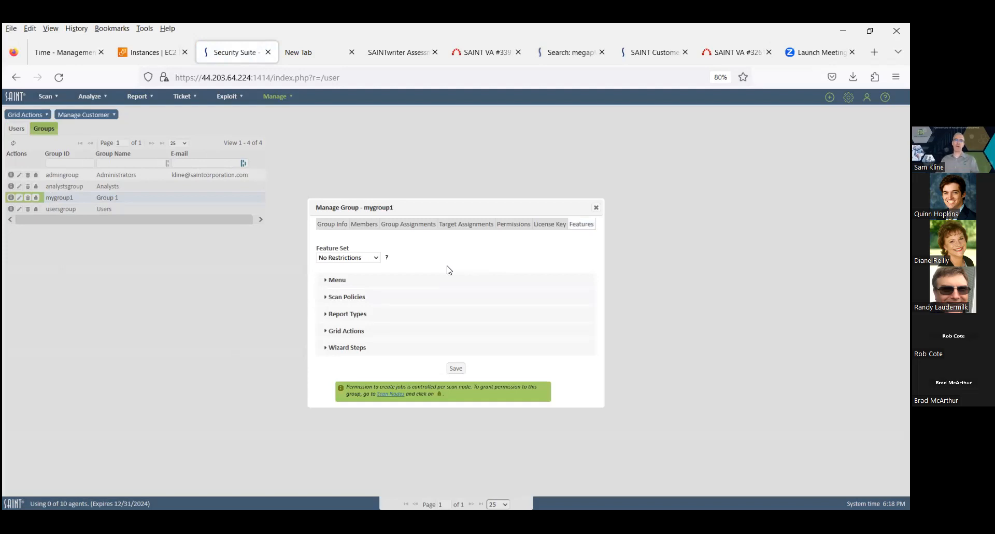
{"action": "left_click", "coordinate": [376, 259]}
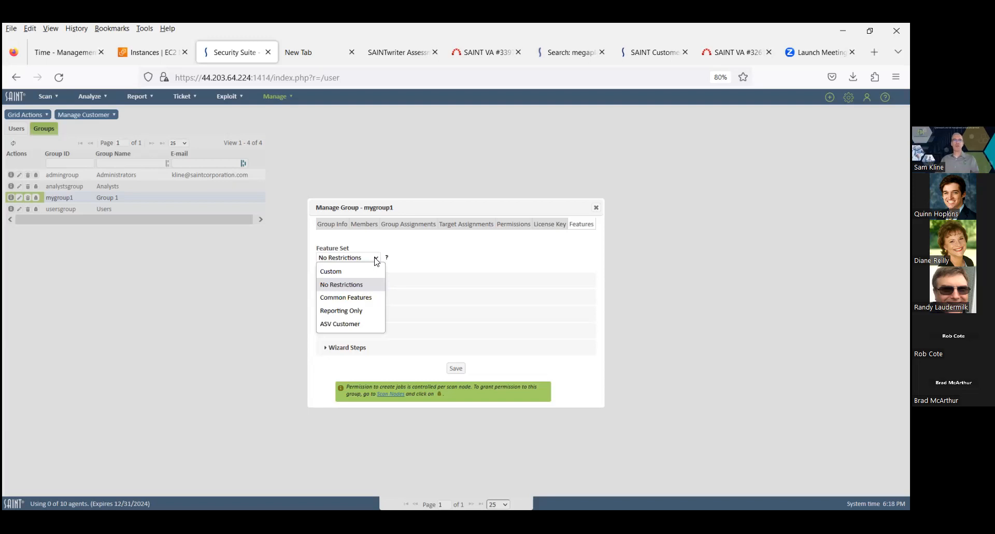
{"action": "left_click", "coordinate": [358, 323]}
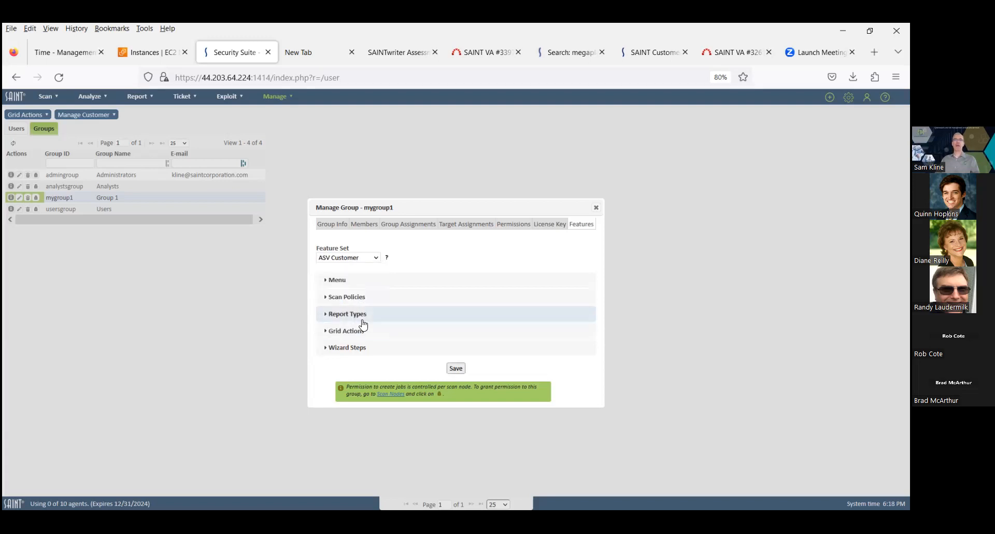
Review the ASV Customer Menu and Wizard Steps restrictions, save the group's features, and close the dialog
{"action": "left_click", "coordinate": [327, 281]}
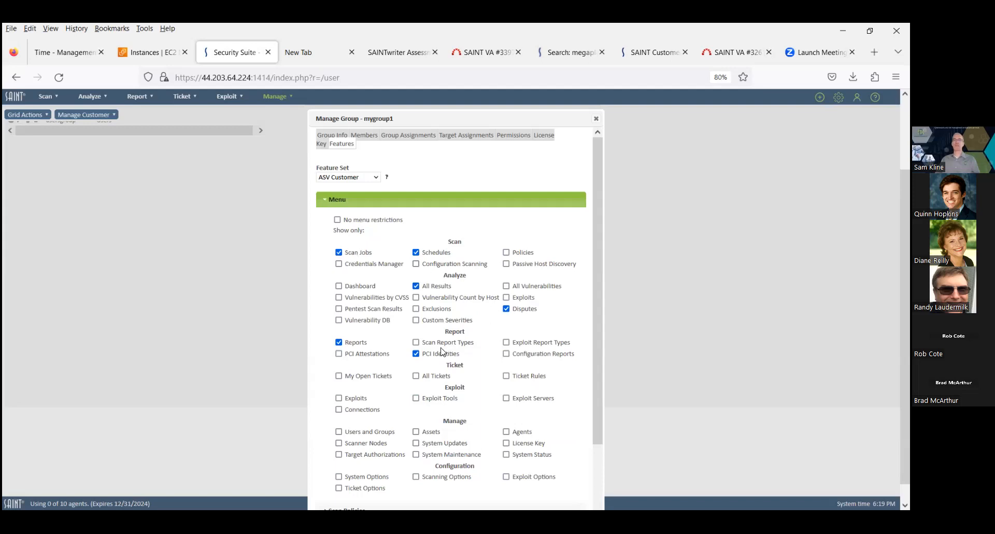
{"action": "left_click", "coordinate": [323, 201]}
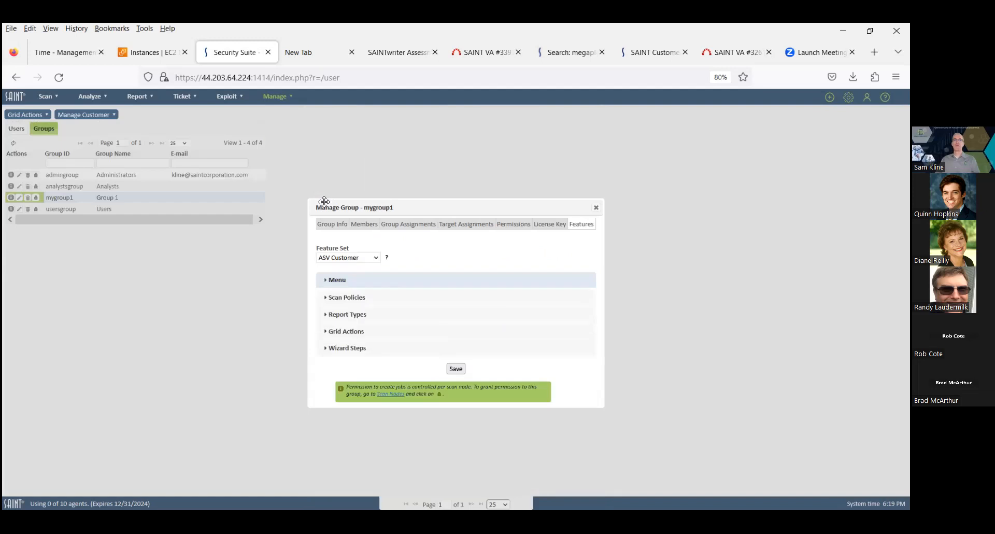
{"action": "left_click", "coordinate": [325, 349]}
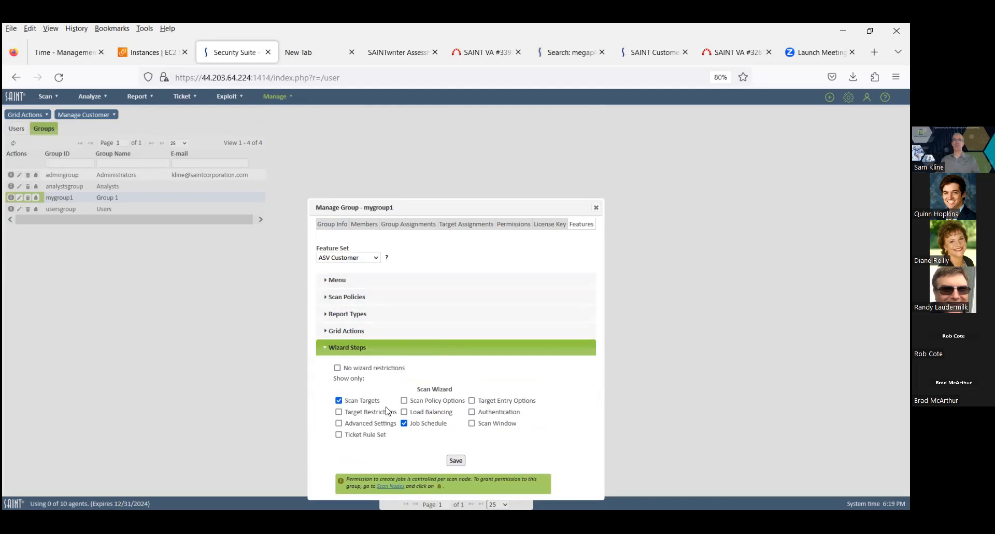
{"action": "left_click", "coordinate": [325, 348]}
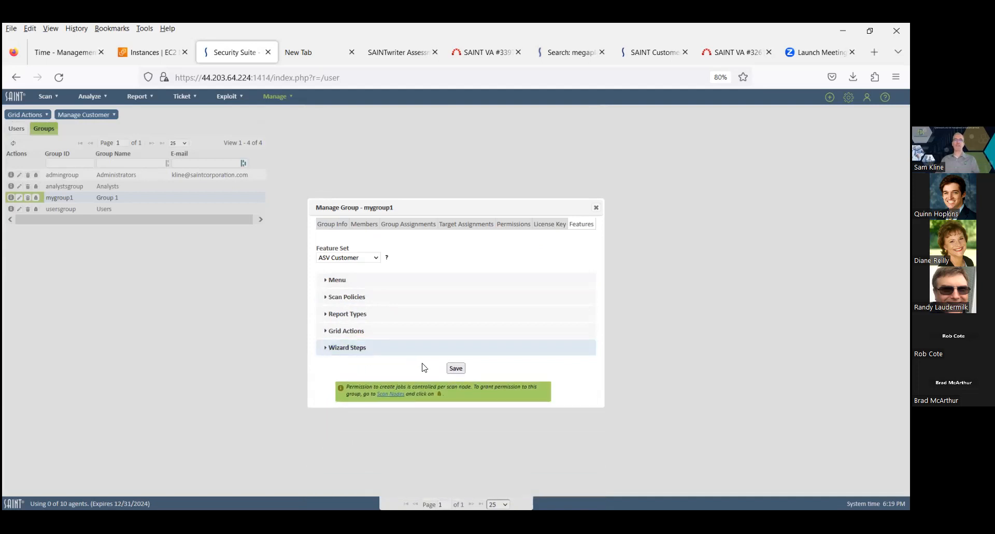
{"action": "left_click", "coordinate": [456, 369]}
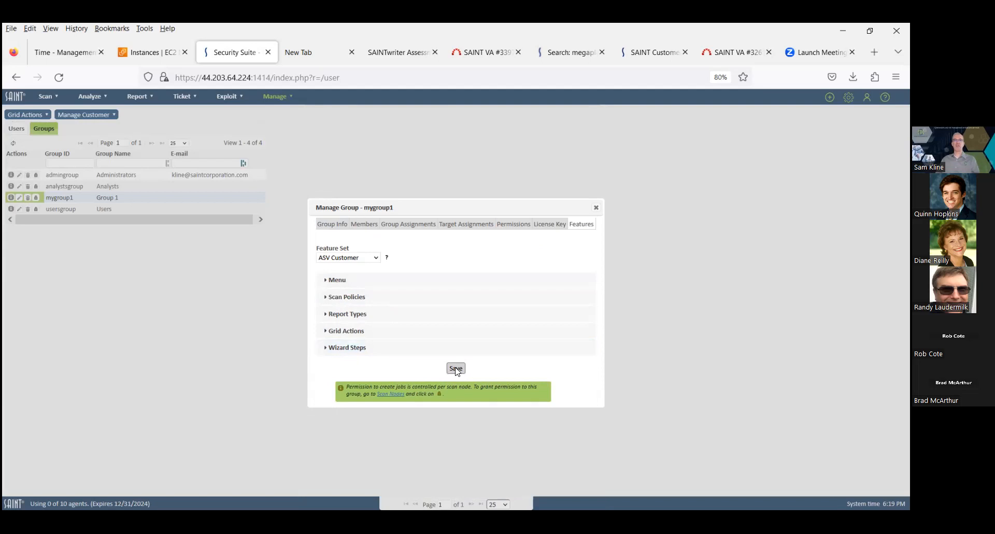
{"action": "left_click", "coordinate": [597, 209]}
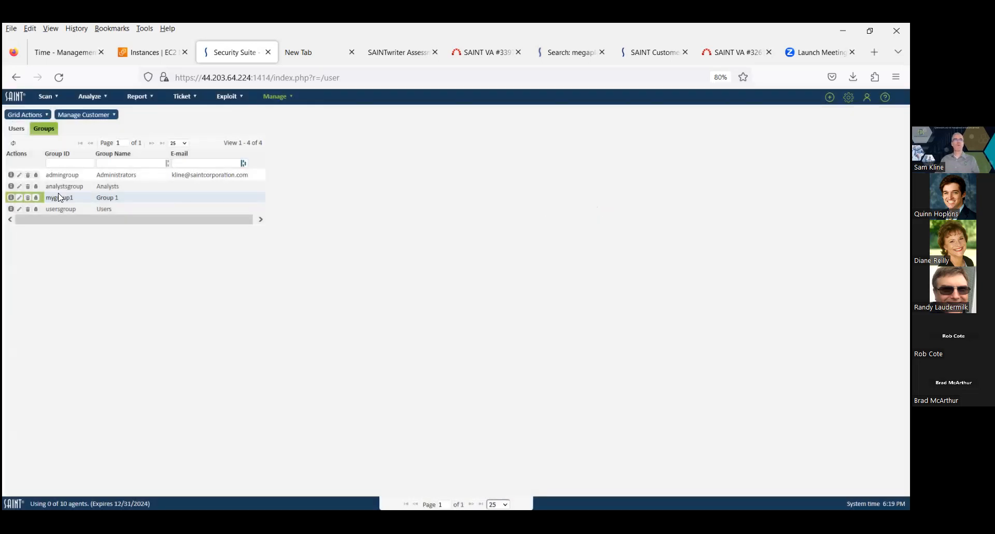
Switch the session to user kline from the Users list and confirm the change
{"action": "left_click", "coordinate": [18, 132]}
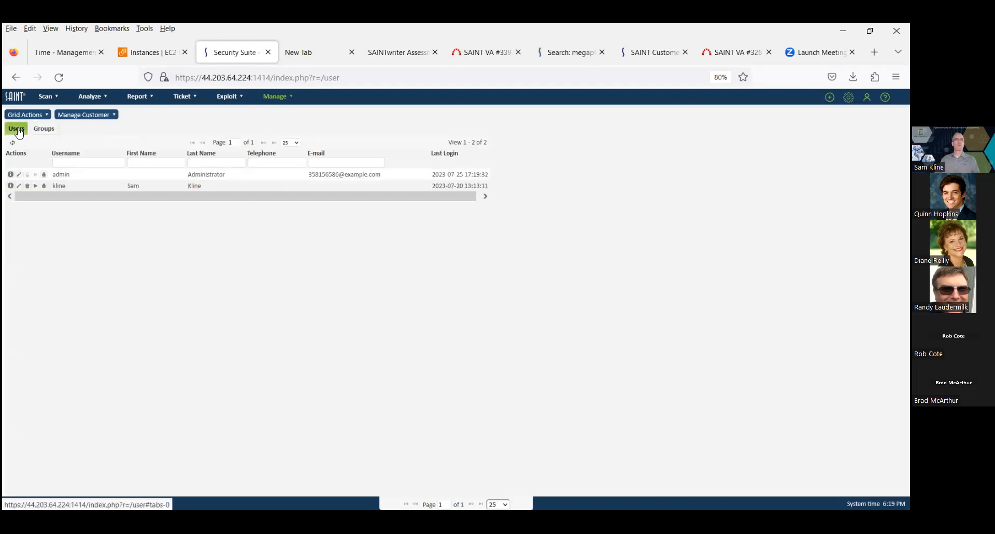
{"action": "left_click", "coordinate": [36, 186]}
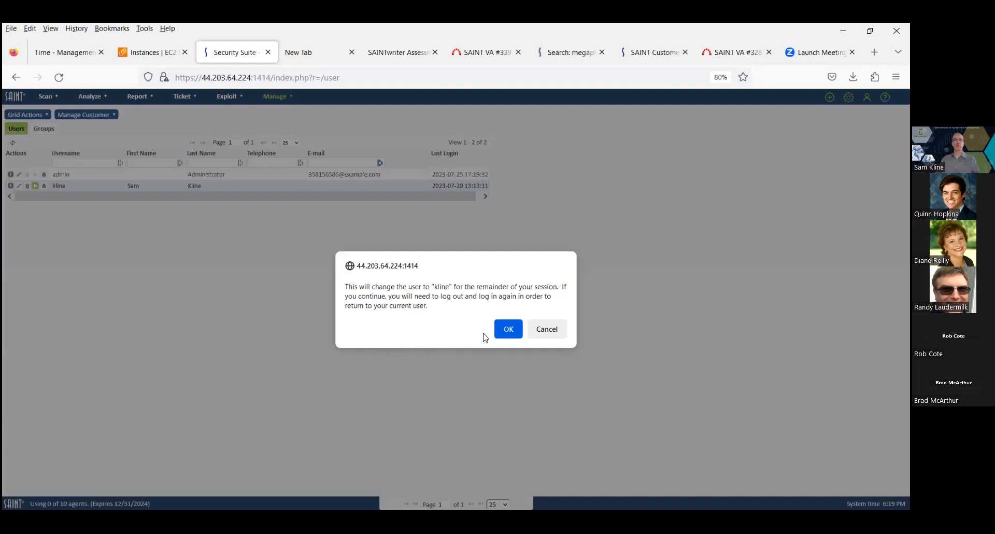
{"action": "left_click", "coordinate": [504, 334]}
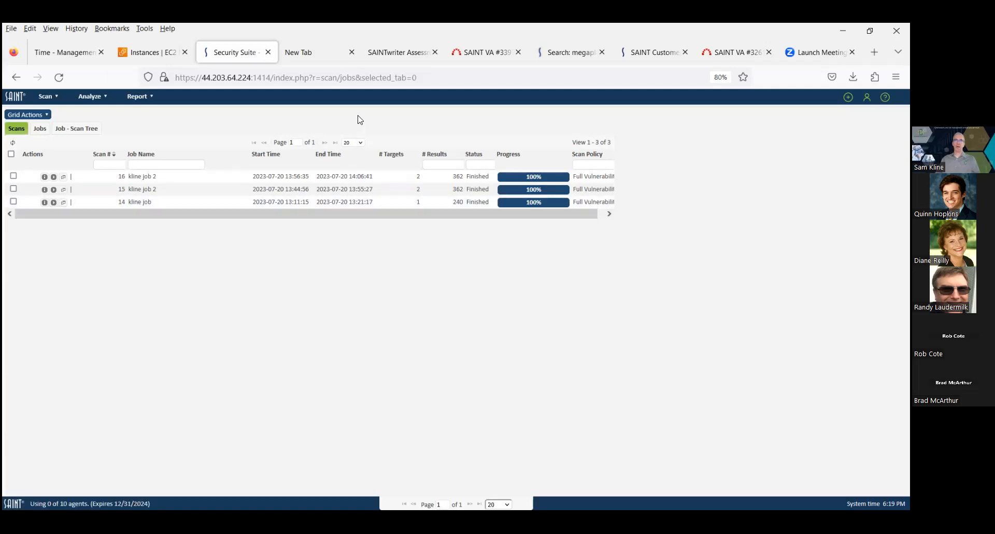
Browse the kline user's available menus and open the scan Jobs list
{"action": "mouse_move", "coordinate": [51, 98]}
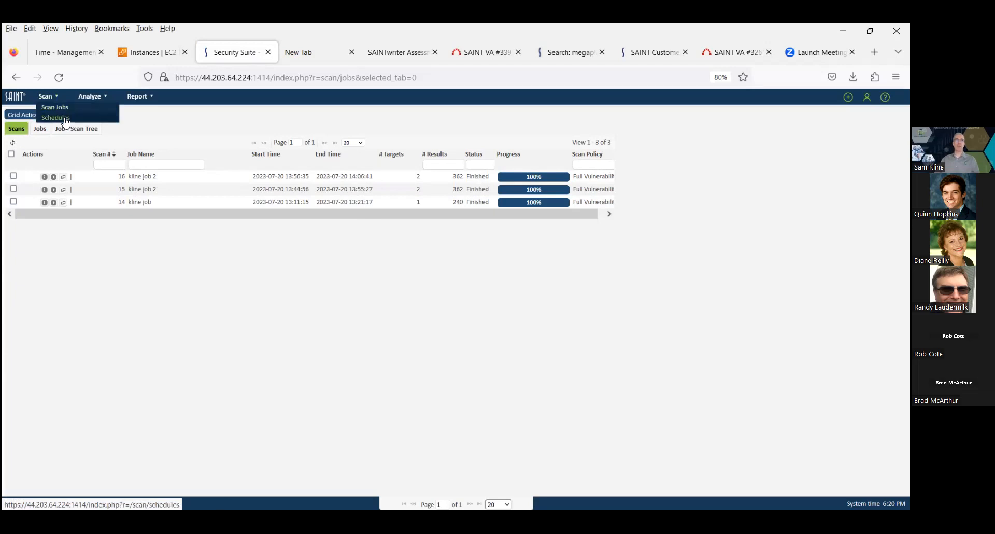
{"action": "mouse_move", "coordinate": [90, 98]}
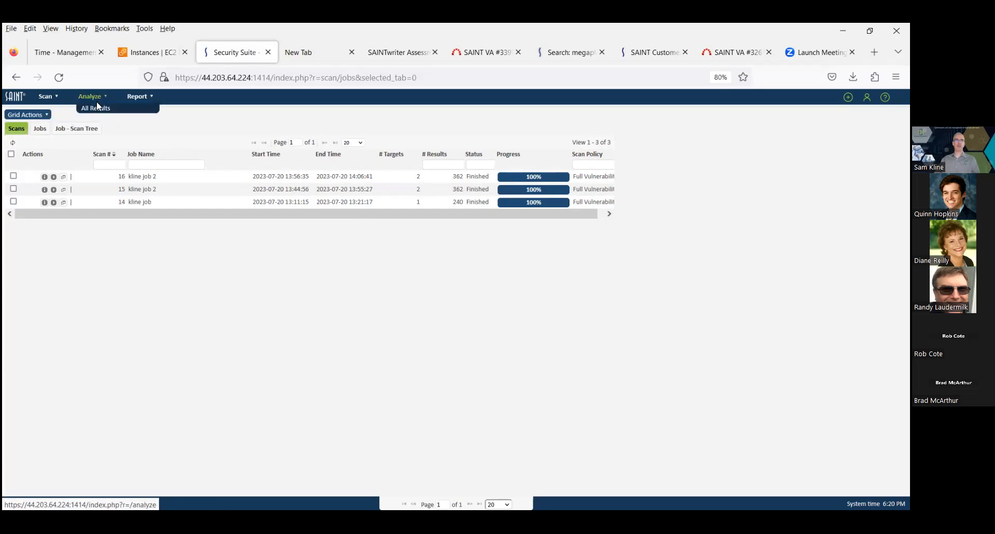
{"action": "mouse_move", "coordinate": [140, 100]}
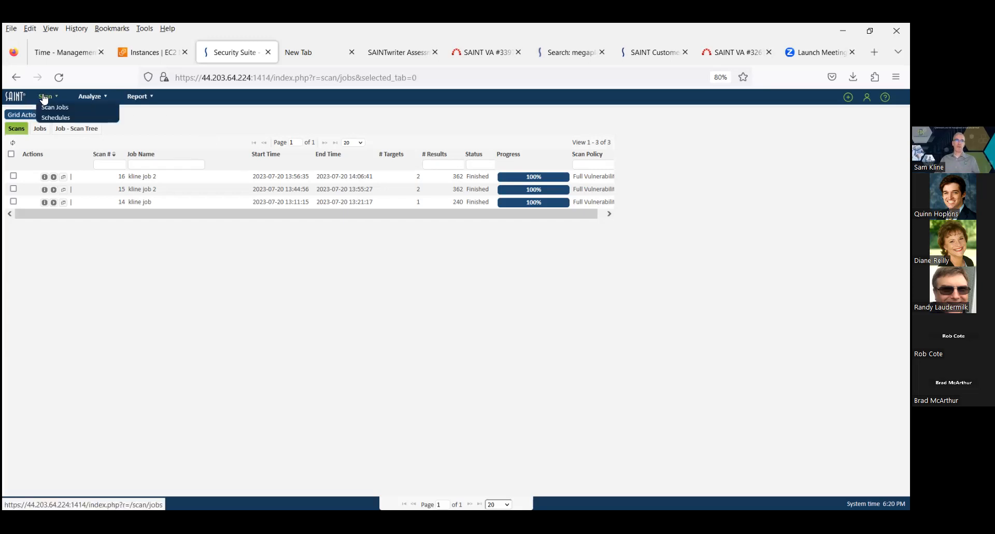
{"action": "left_click", "coordinate": [52, 107]}
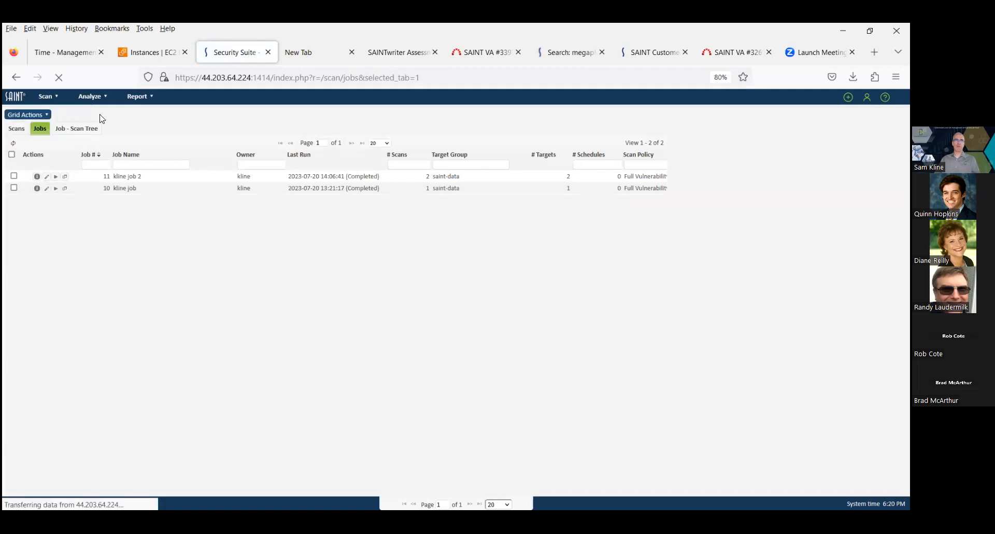
Open the Create New Job wizard, check which scan policies are offered, and close it without saving
{"action": "mouse_move", "coordinate": [50, 98]}
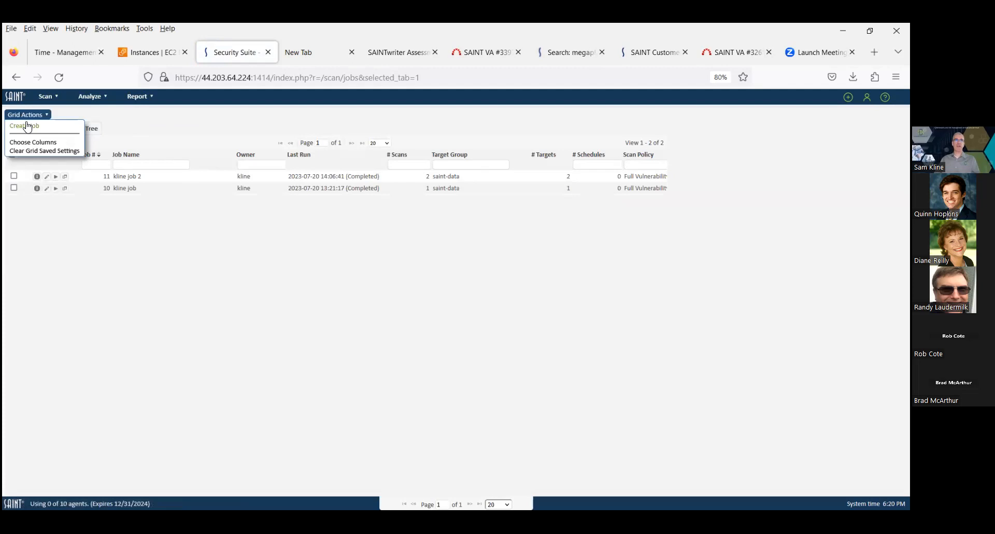
{"action": "left_click", "coordinate": [29, 128]}
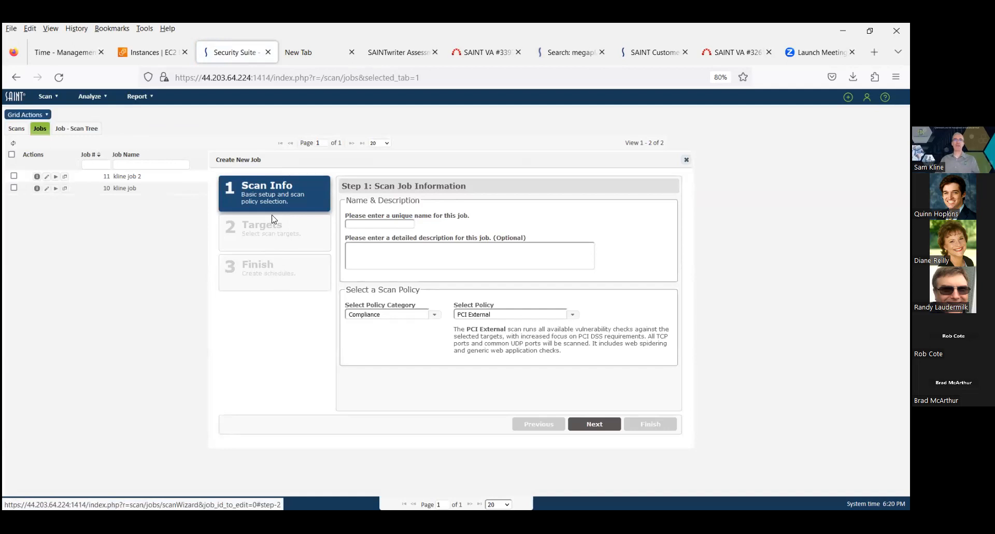
{"action": "left_click_drag", "start_coordinate": [361, 162], "coordinate": [283, 152]}
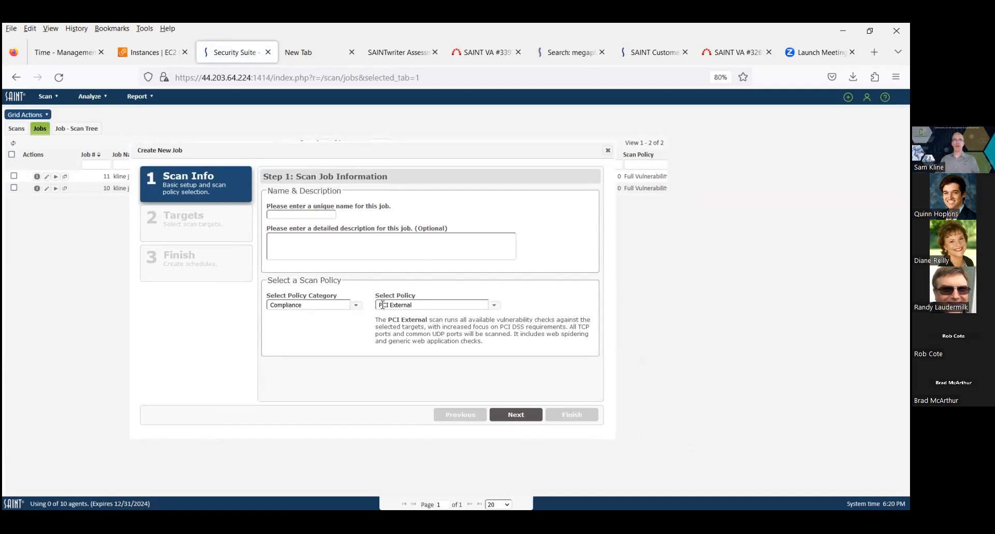
{"action": "left_click", "coordinate": [494, 306]}
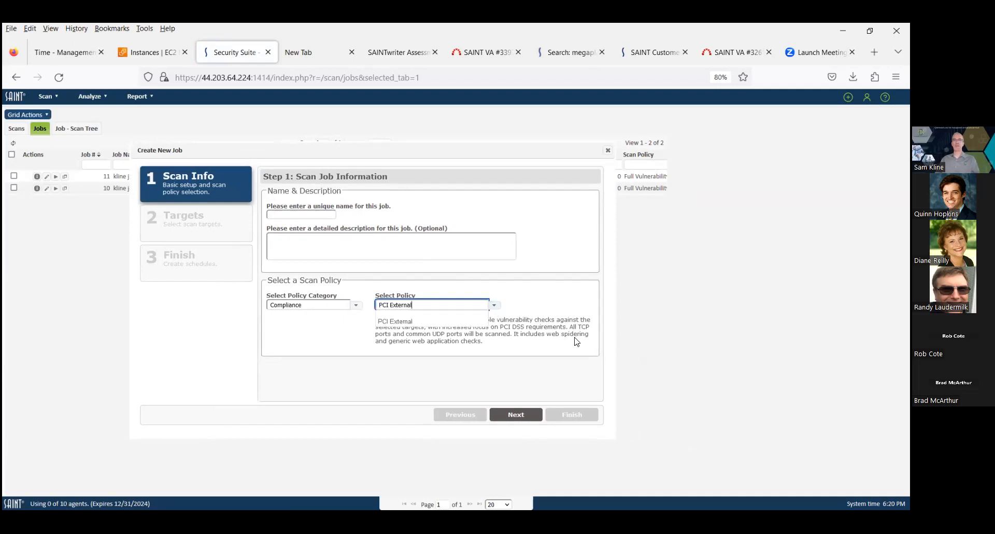
{"action": "left_click", "coordinate": [608, 151]}
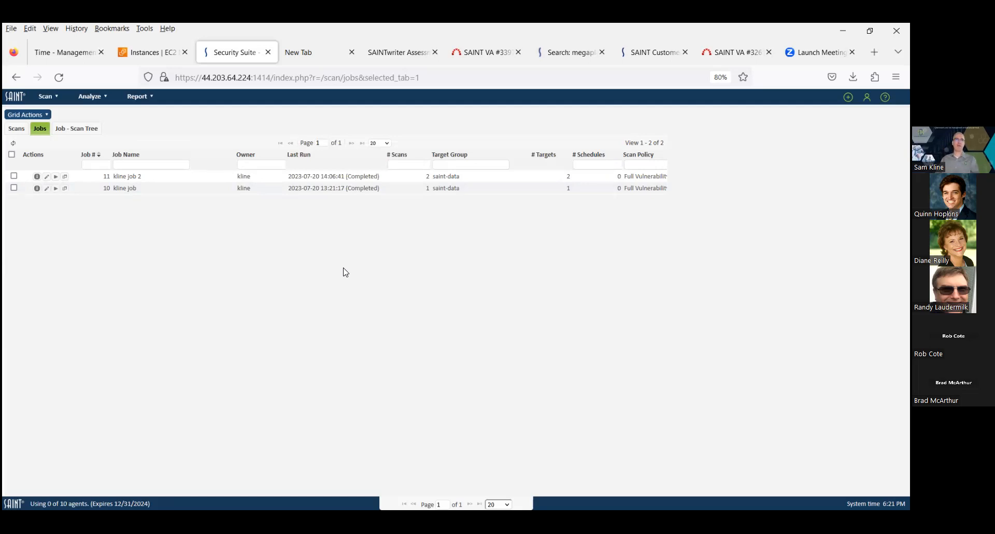
Log out and log back in as admin with the account password, dismissing the browser's save-login prompt
{"action": "left_click", "coordinate": [867, 97]}
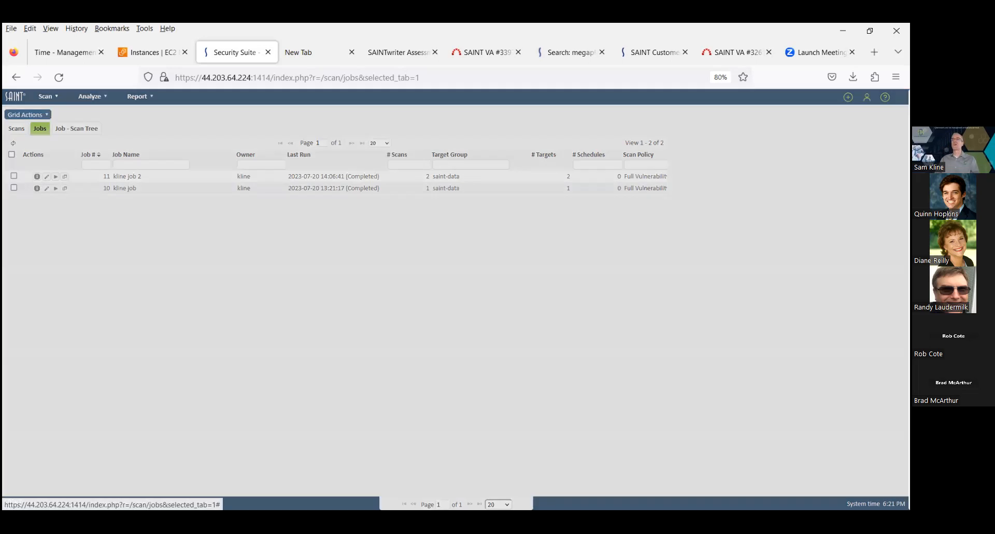
{"action": "left_click", "coordinate": [823, 155]}
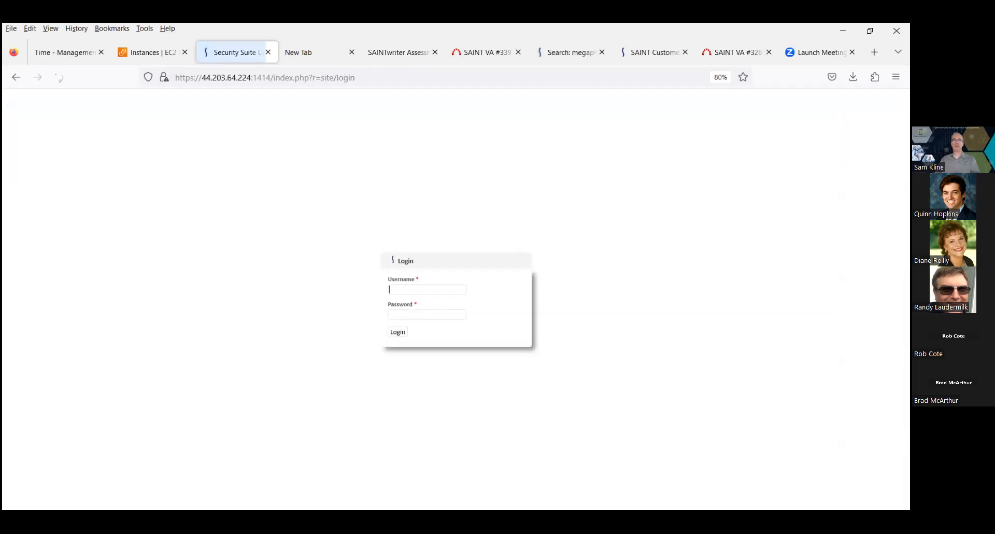
{"action": "type", "text": "admin"}
{"action": "key", "text": "Tab"}
{"action": "type", "text": "•••••••"}
{"action": "left_click", "coordinate": [398, 332]}
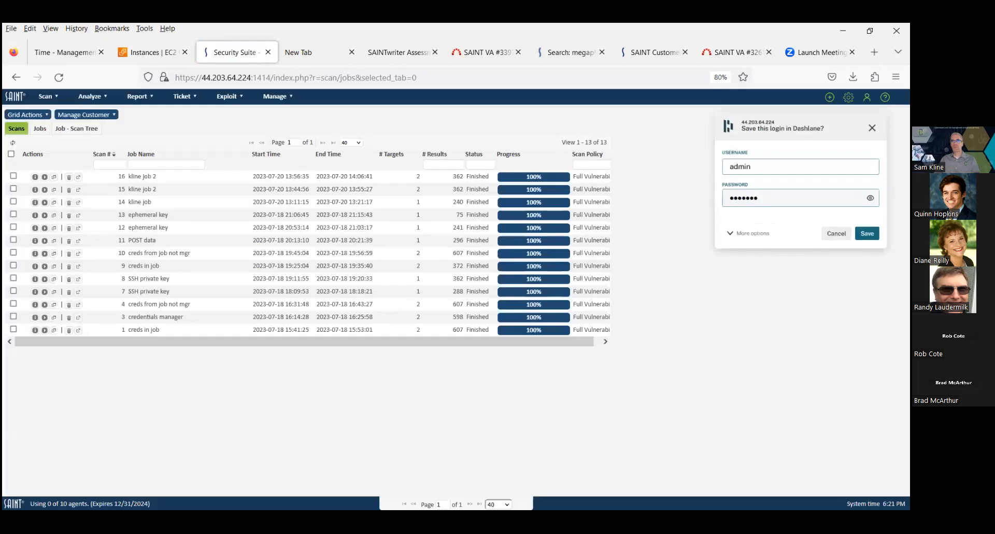
{"action": "left_click", "coordinate": [872, 128]}
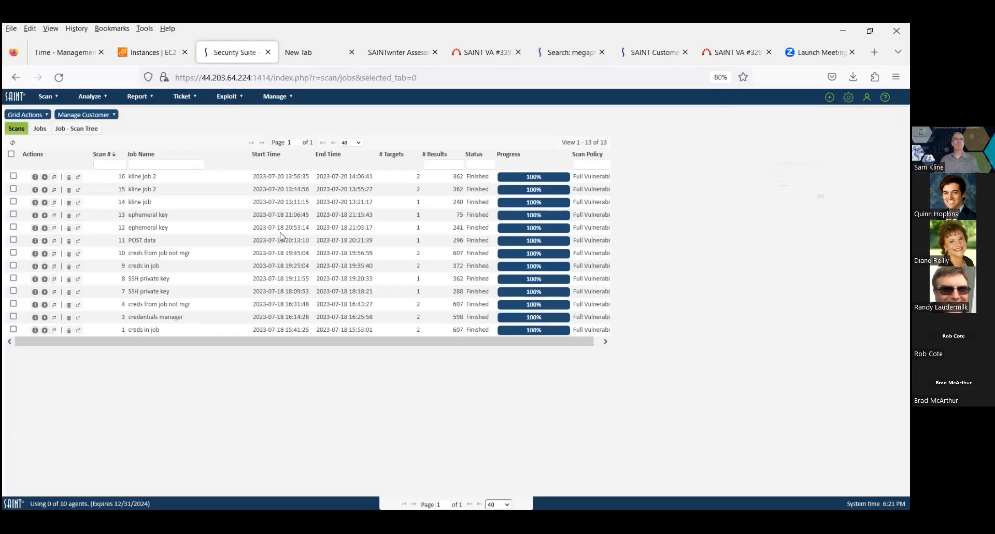
Open bulk asset tag assignment from the Assets list and add a Location tag with value Bethesda
{"action": "left_click", "coordinate": [278, 96]}
{"action": "left_click", "coordinate": [279, 123]}
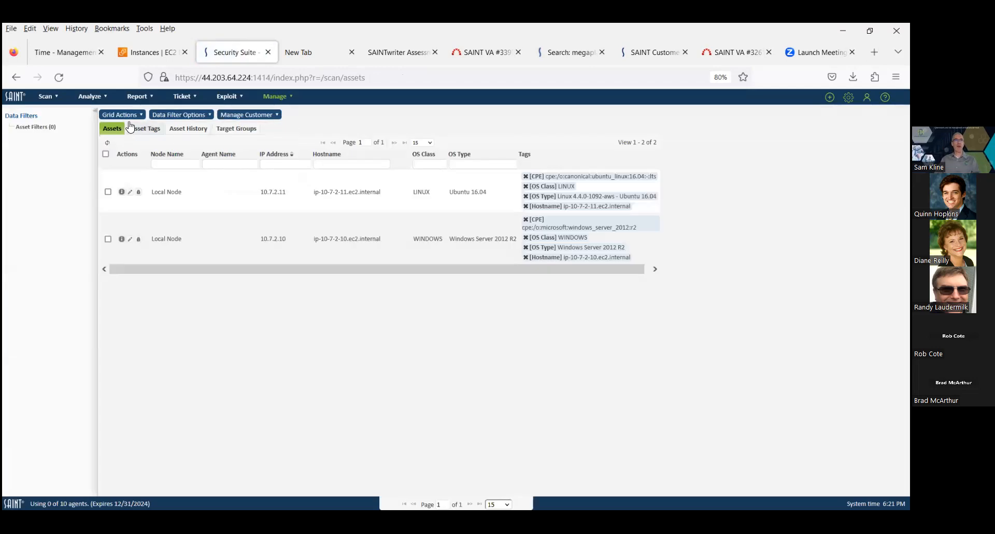
{"action": "left_click", "coordinate": [127, 115]}
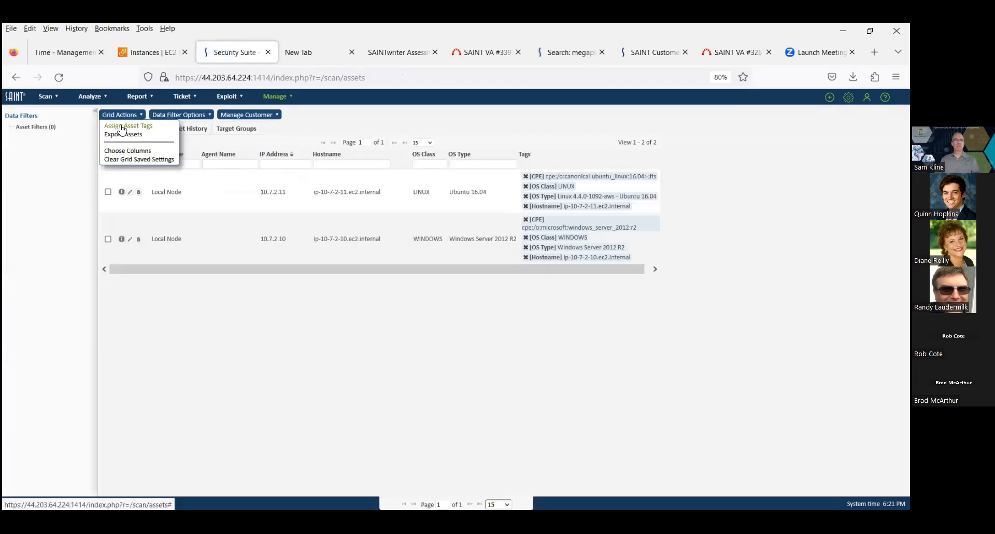
{"action": "left_click", "coordinate": [121, 126]}
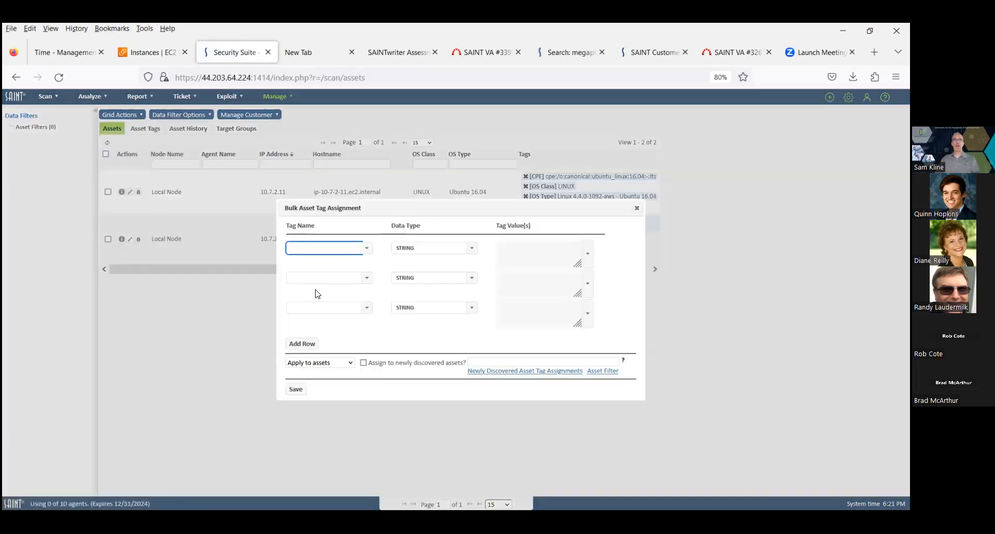
{"action": "type", "text": "Location"}
{"action": "left_click", "coordinate": [520, 247]}
{"action": "type", "text": "Bethesda"}
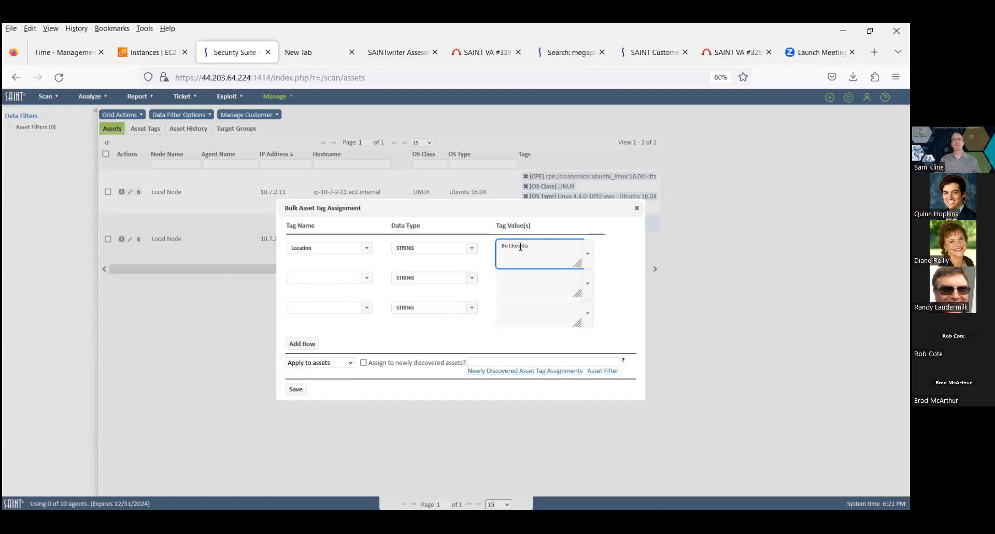
Also assign the tag to newly discovered assets matching 10.7.0.0/24 and save the tag assignment
{"action": "left_click", "coordinate": [363, 363]}
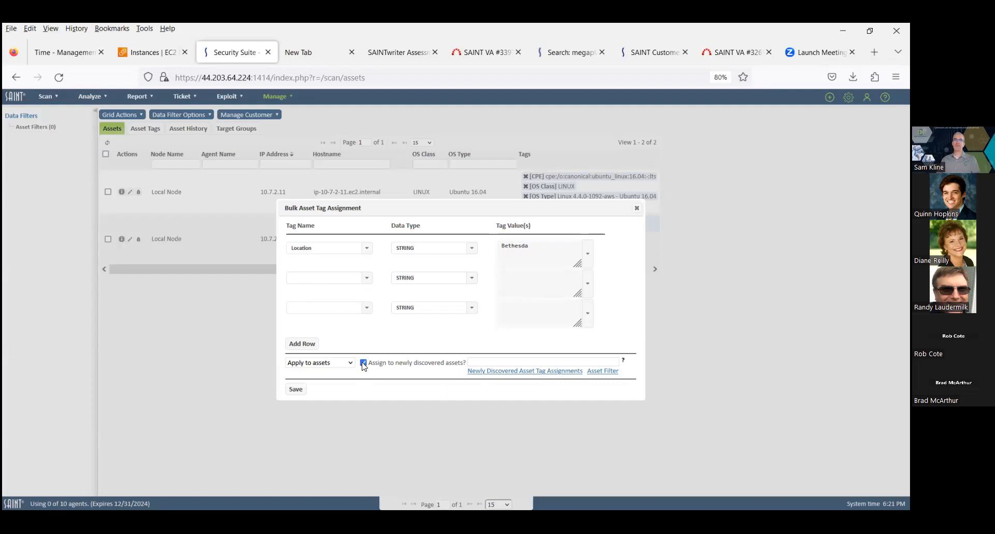
{"action": "left_click", "coordinate": [495, 362]}
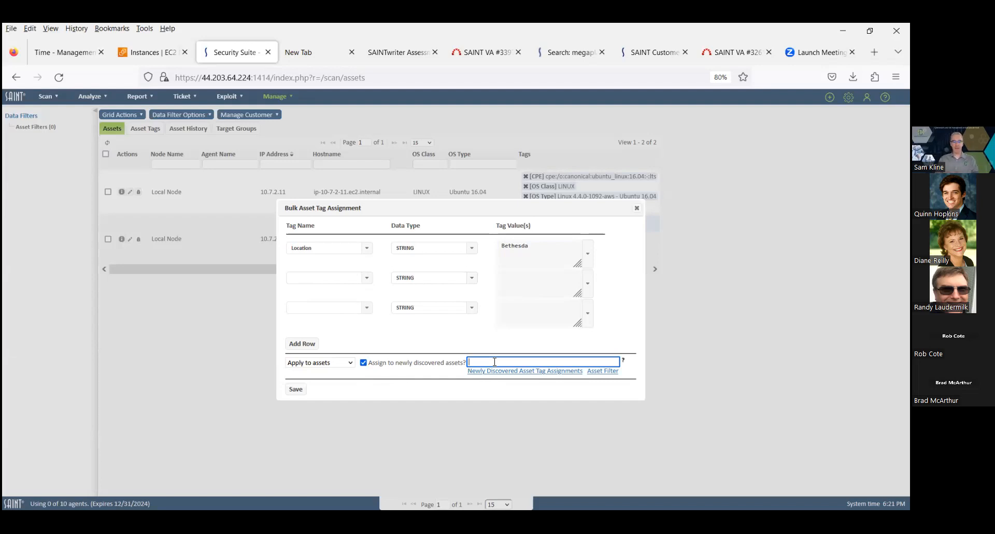
{"action": "type", "text": "10.7.0.0/24"}
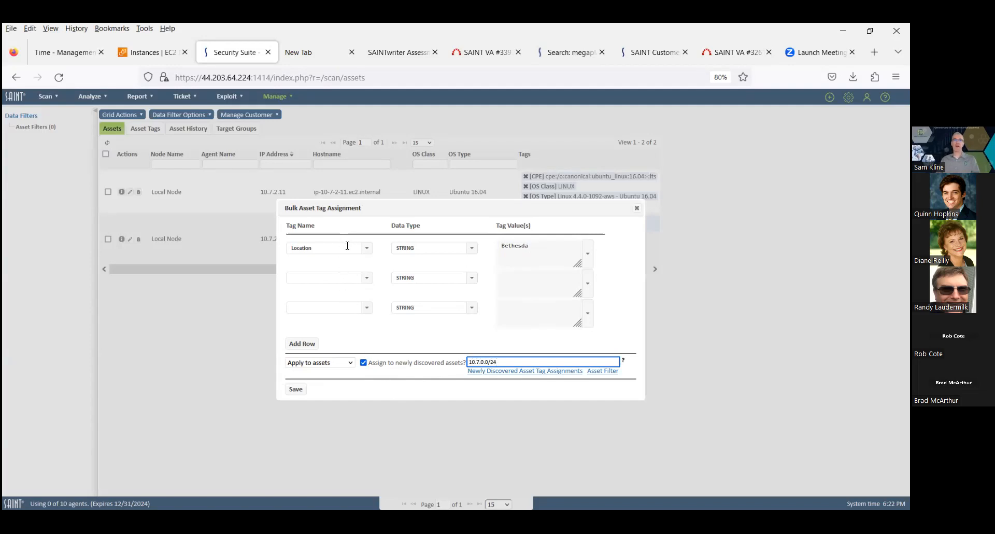
{"action": "left_click", "coordinate": [297, 390]}
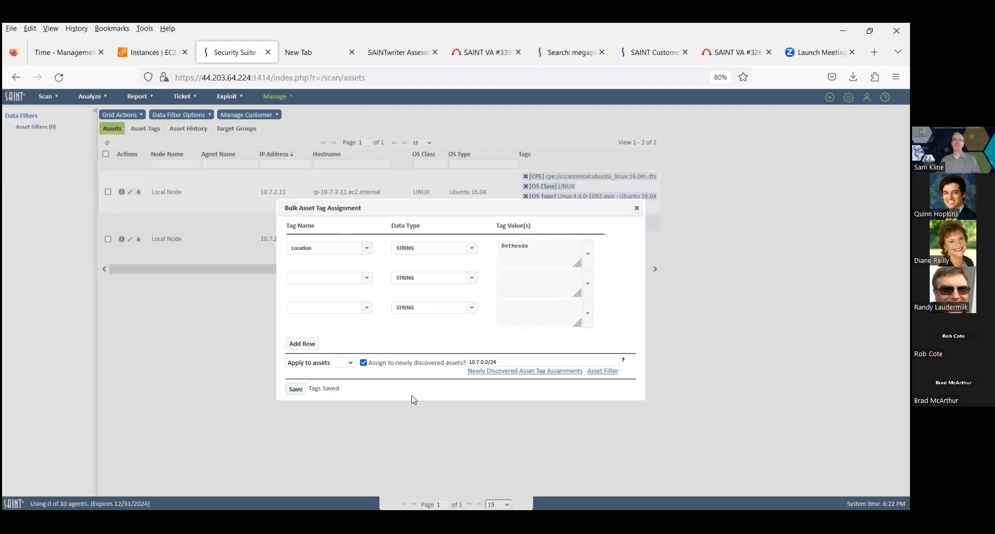
Review the newly discovered asset tag assignments, then close both dialogs
{"action": "left_click", "coordinate": [481, 371]}
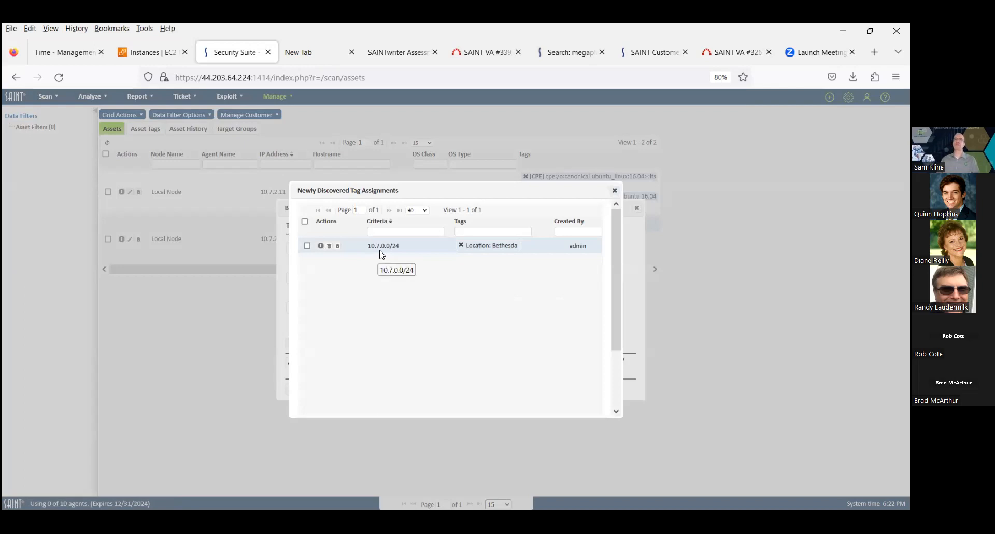
{"action": "left_click", "coordinate": [612, 193]}
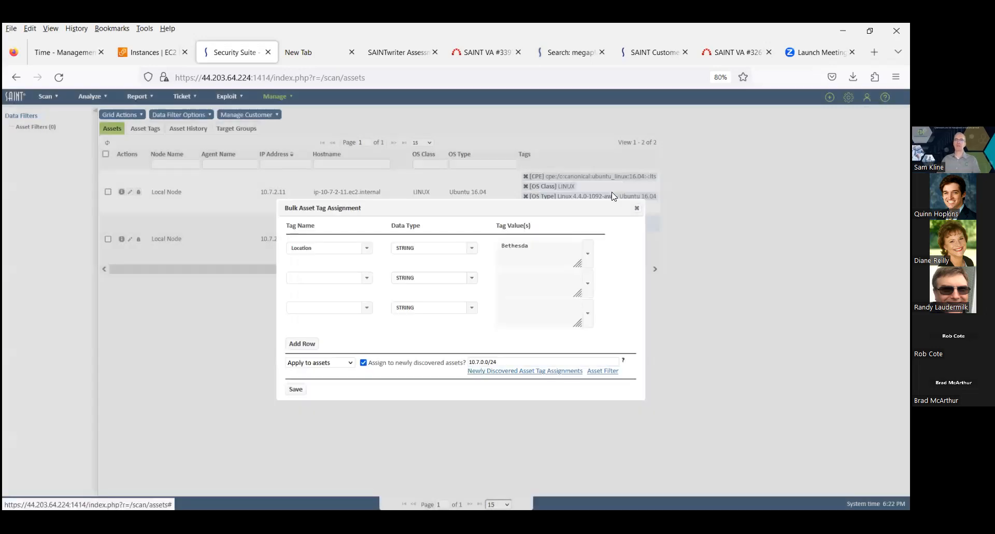
{"action": "left_click", "coordinate": [637, 209]}
Open the Disputes list and open the open FreeBSD kernel dispute for editing
{"action": "mouse_move", "coordinate": [276, 102]}
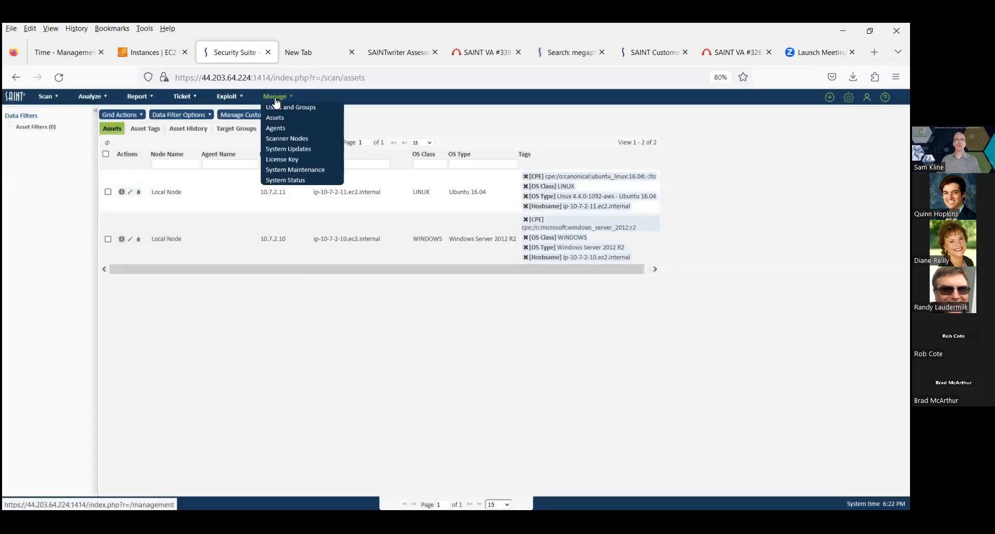
{"action": "mouse_move", "coordinate": [95, 99]}
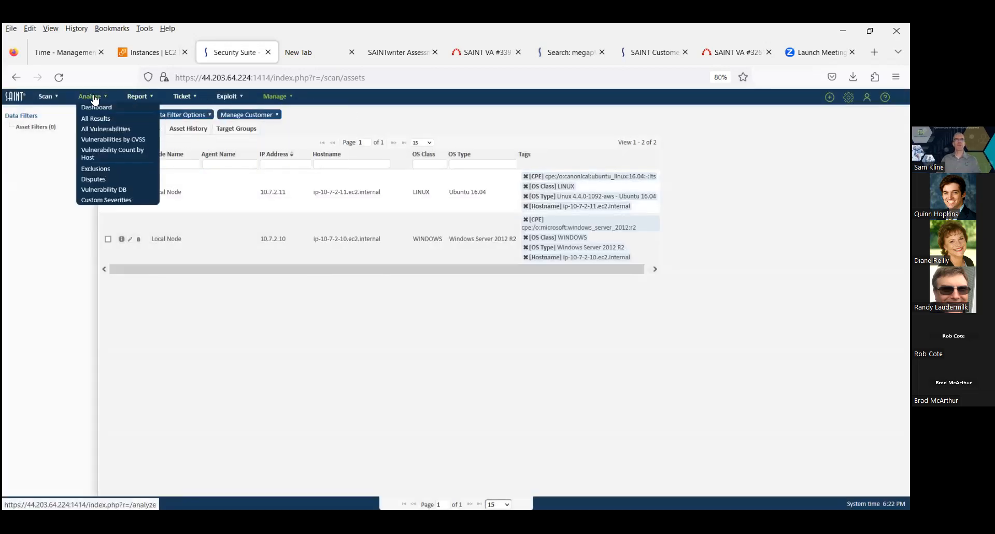
{"action": "left_click", "coordinate": [95, 180]}
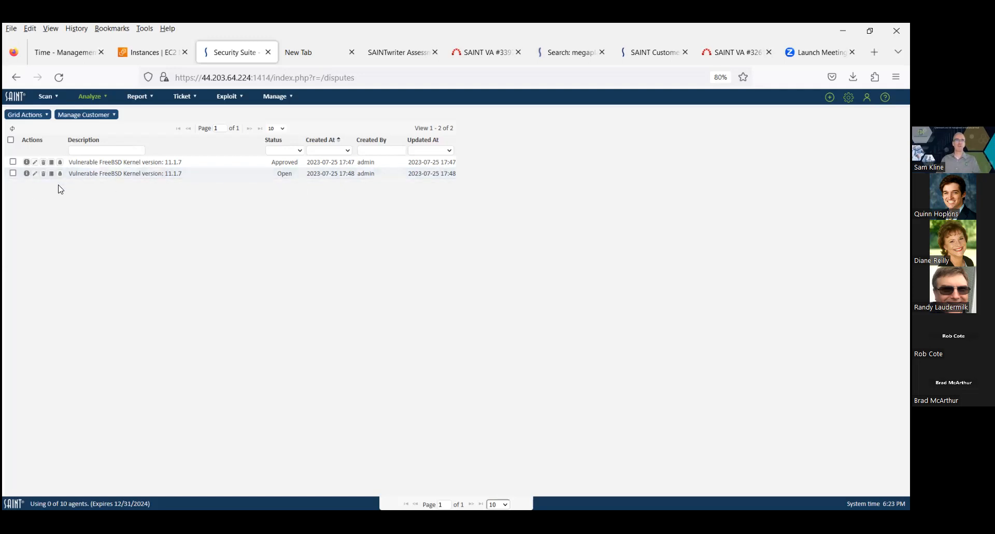
{"action": "left_click", "coordinate": [34, 173]}
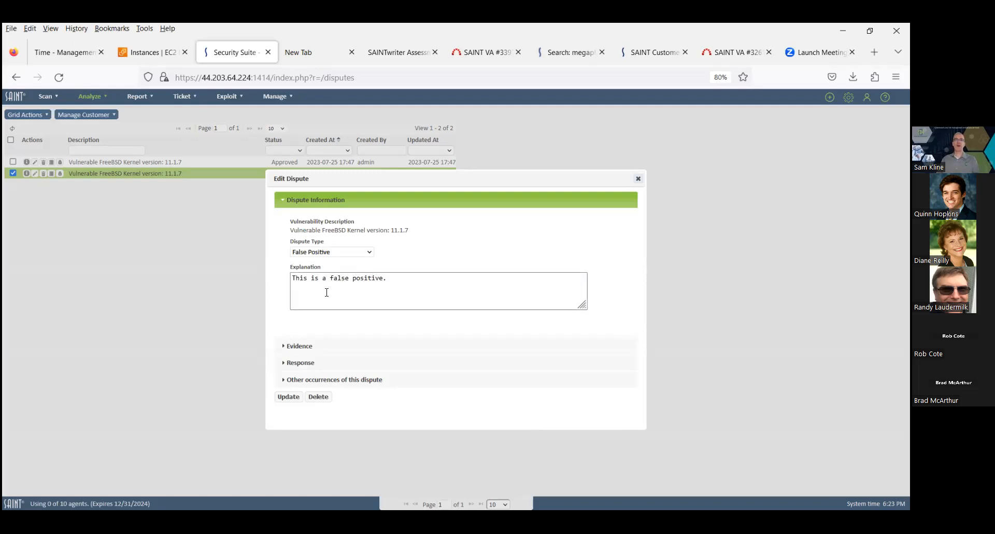
Expand the dispute's Evidence, Response and Other occurrences sections in turn
{"action": "left_click", "coordinate": [284, 346]}
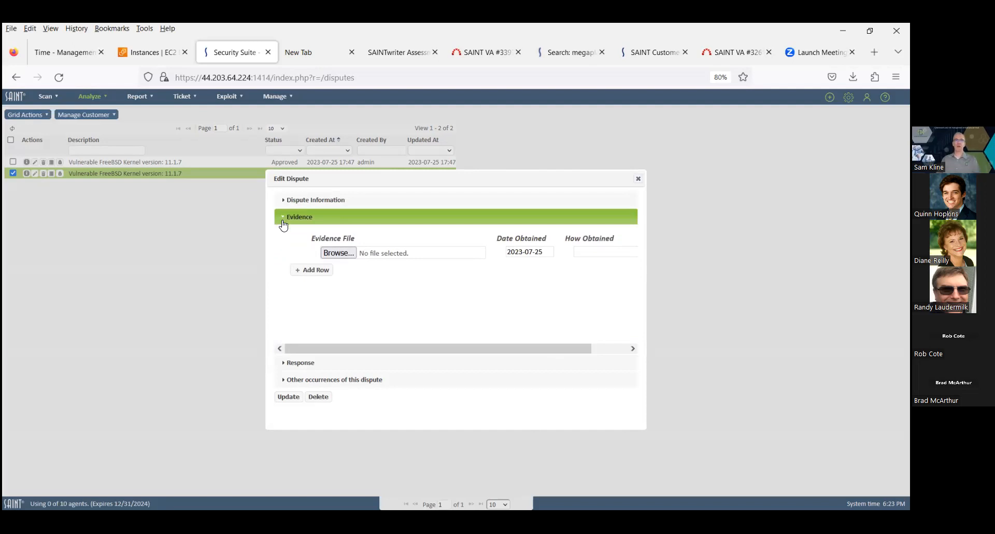
{"action": "left_click", "coordinate": [285, 365]}
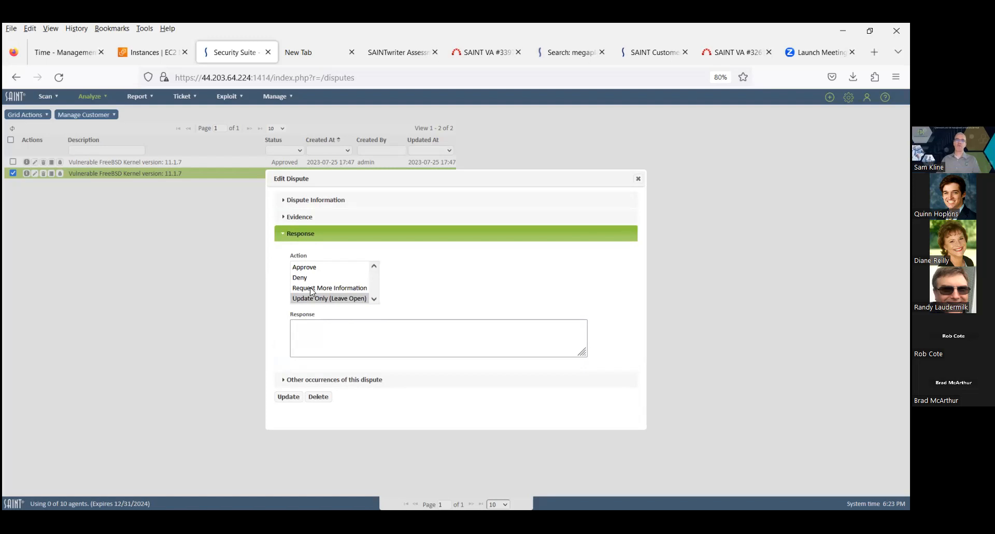
{"action": "left_click", "coordinate": [283, 381]}
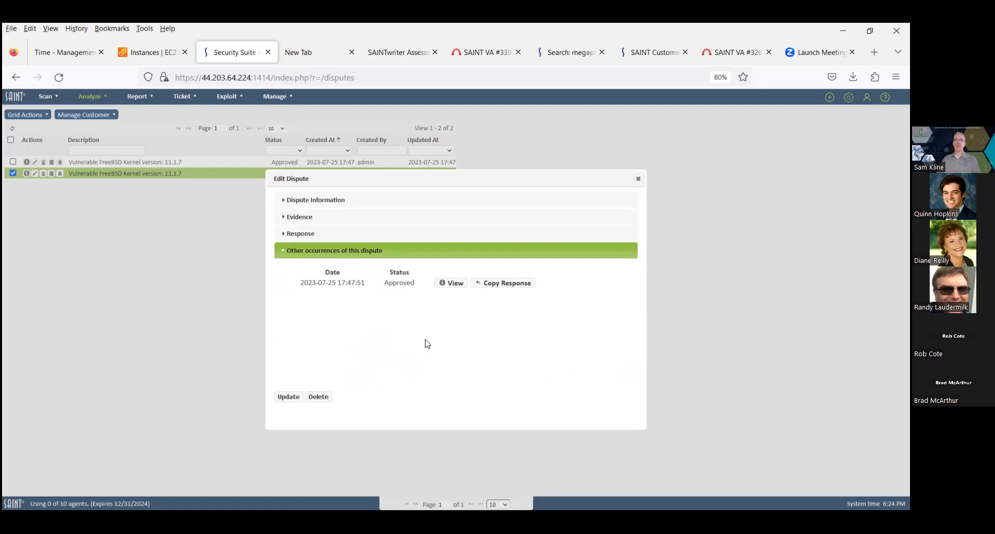
View the other occurrence's dispute details and its vulnerability information
{"action": "left_click", "coordinate": [452, 284]}
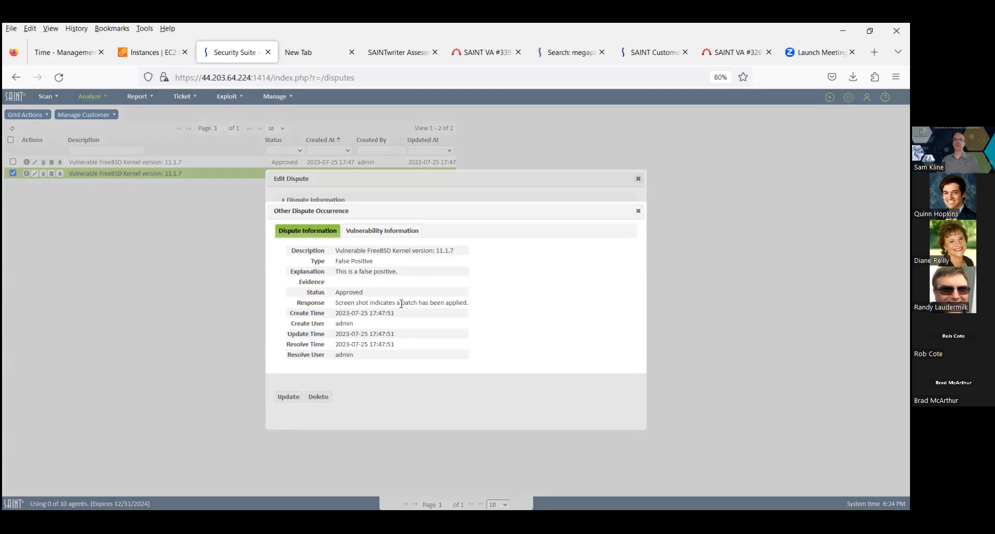
{"action": "left_click", "coordinate": [381, 237]}
{"action": "scroll", "coordinate": [433, 374], "scroll_direction": "down", "scroll_amount": 3}
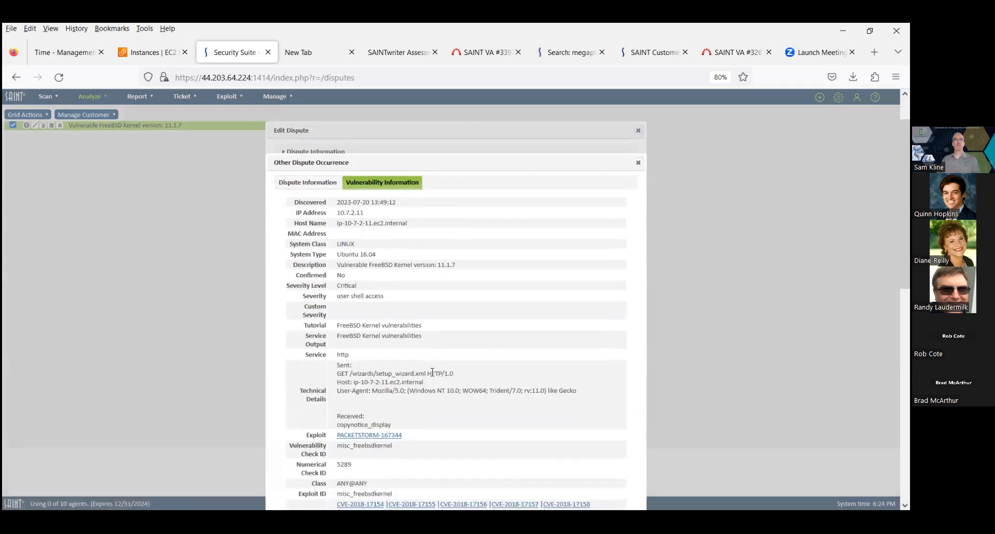
Scroll through the other occurrence's vulnerability details, then close the occurrence dialog
{"action": "scroll", "coordinate": [434, 374], "scroll_direction": "down", "scroll_amount": 10}
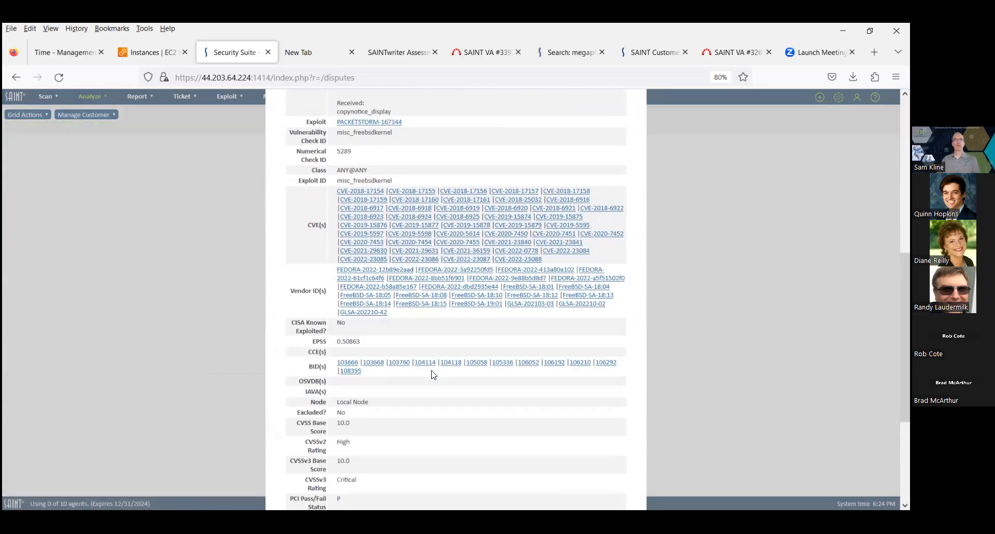
{"action": "scroll", "coordinate": [433, 374], "scroll_direction": "up", "scroll_amount": 13}
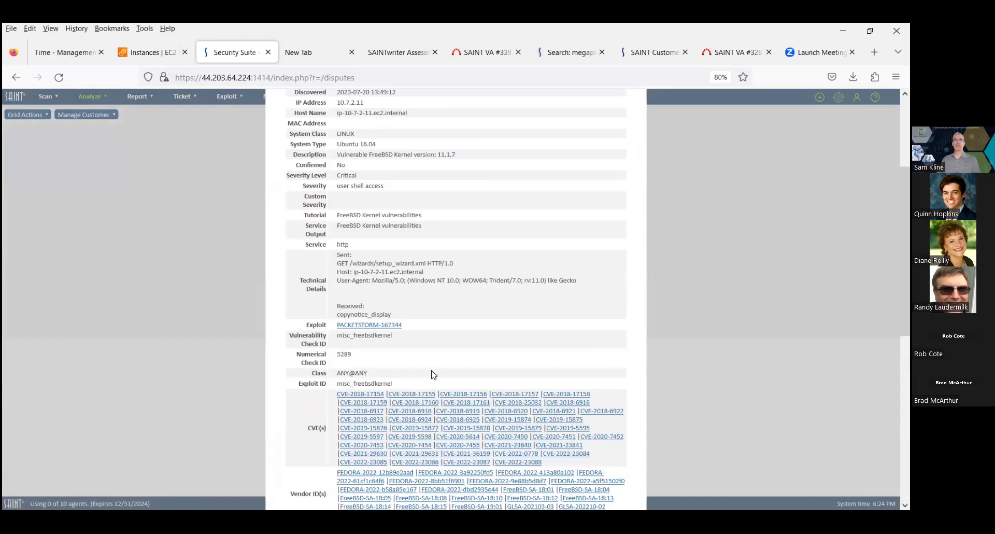
{"action": "left_click", "coordinate": [638, 210]}
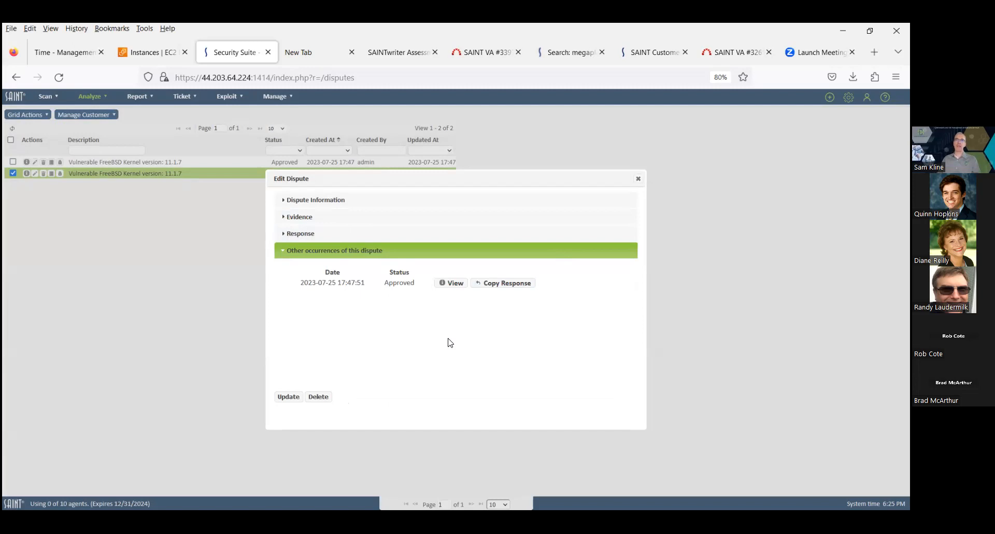
Copy the approved occurrence's response into this dispute and update the dispute
{"action": "left_click", "coordinate": [505, 284]}
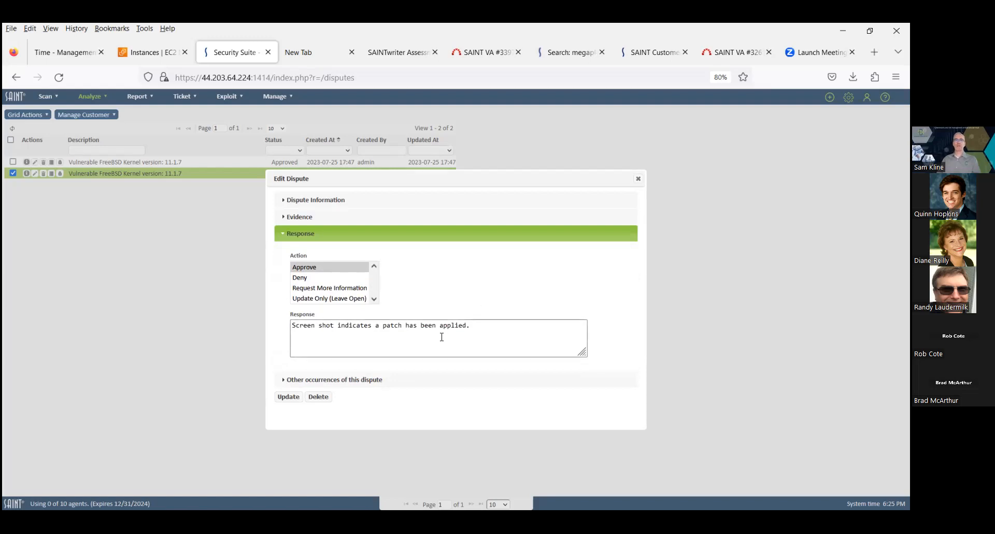
{"action": "left_click", "coordinate": [288, 397]}
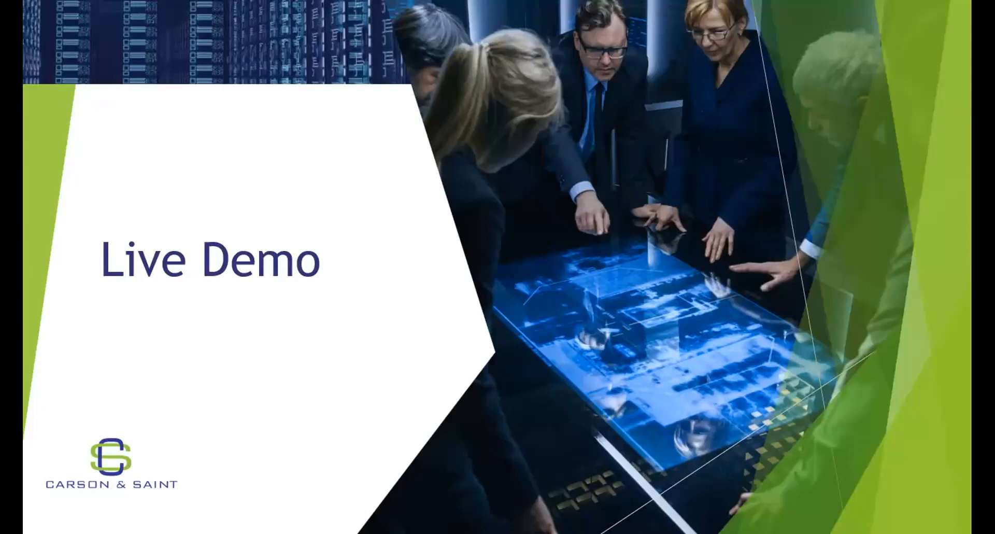
{"action": "key", "text": "Right"}
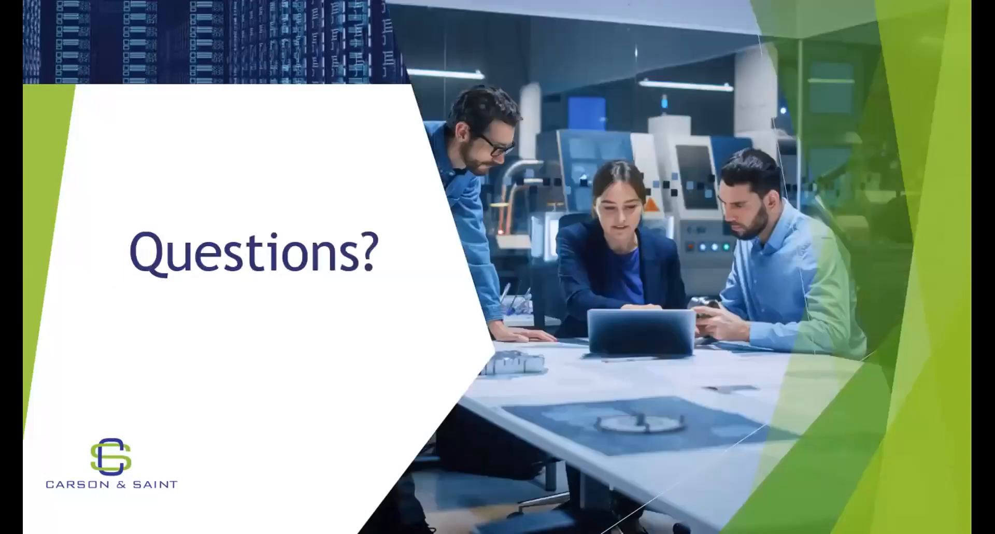